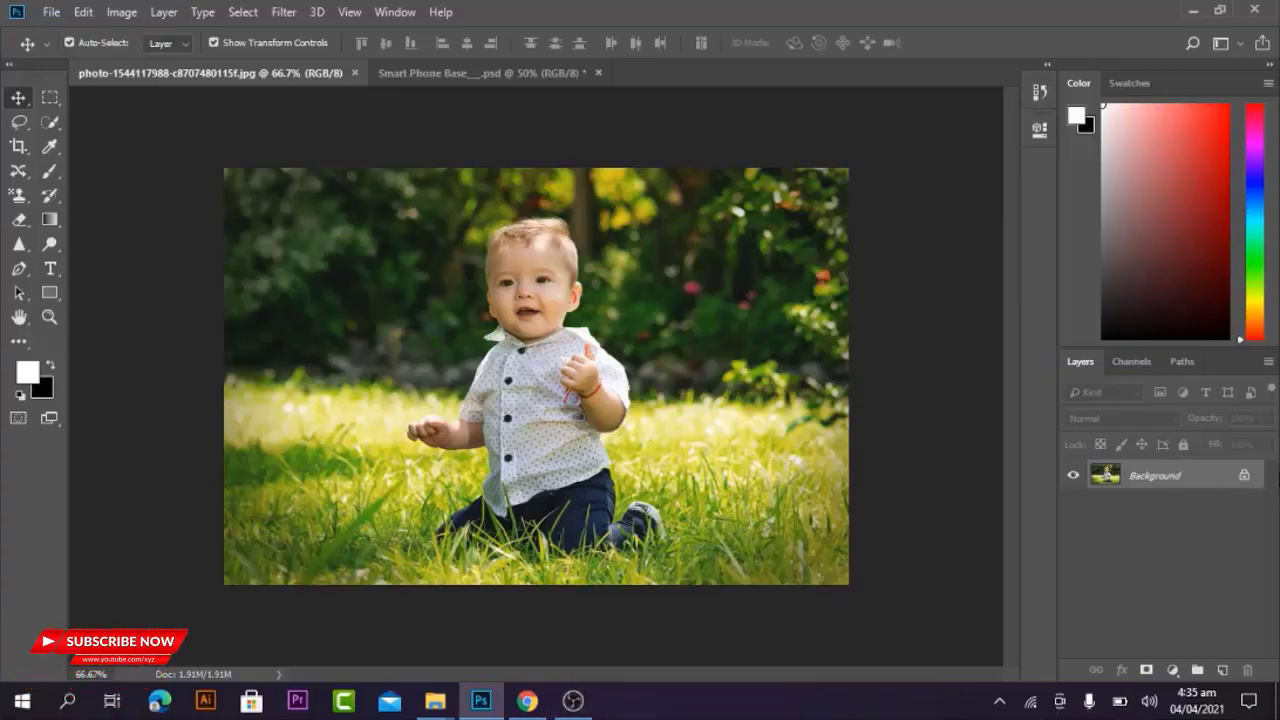
- Unlock the baby photo's Background into an editable Layer 0
click(1244, 477)
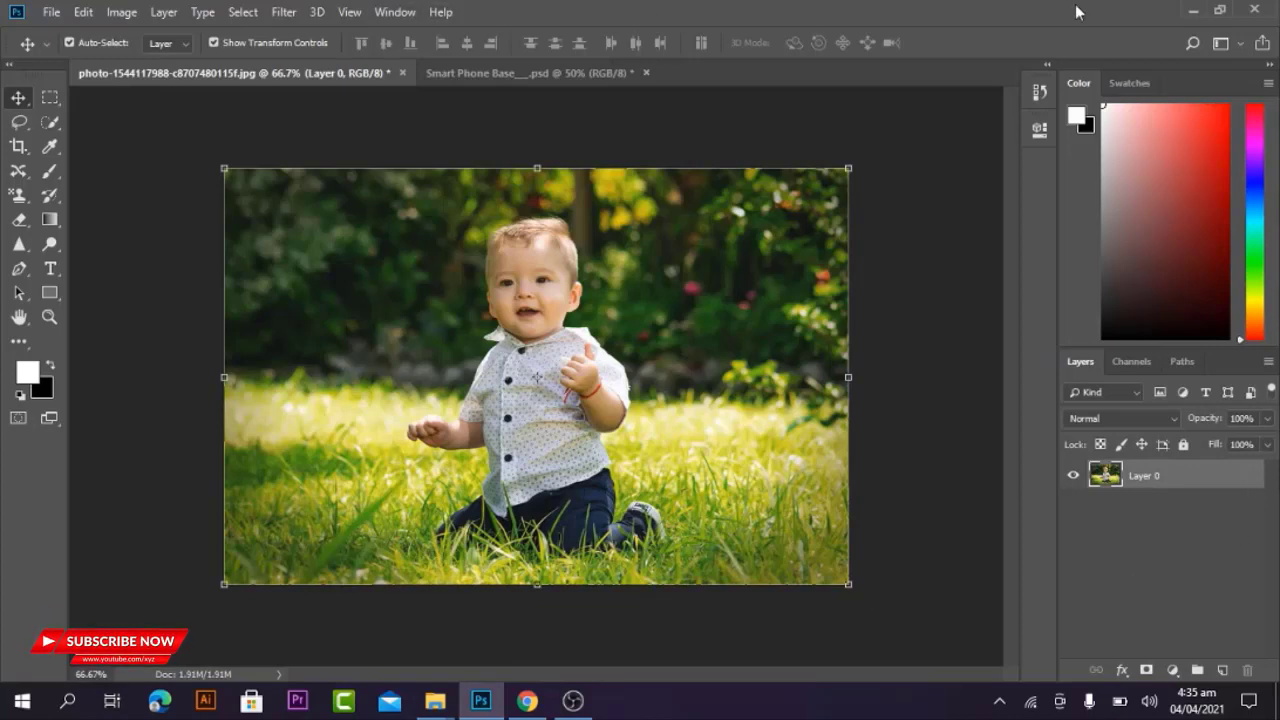
click(50, 123)
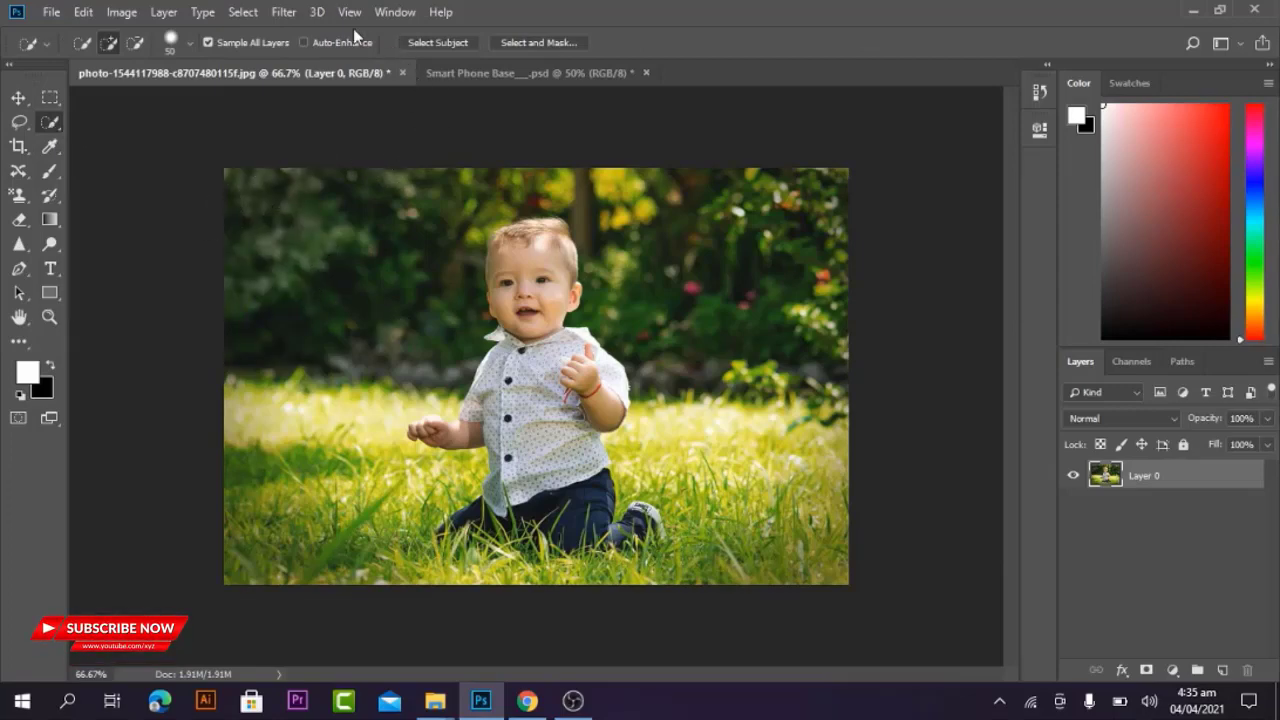
- Select the kneeling child with Select > Subject and zoom in to check its edges
click(246, 14)
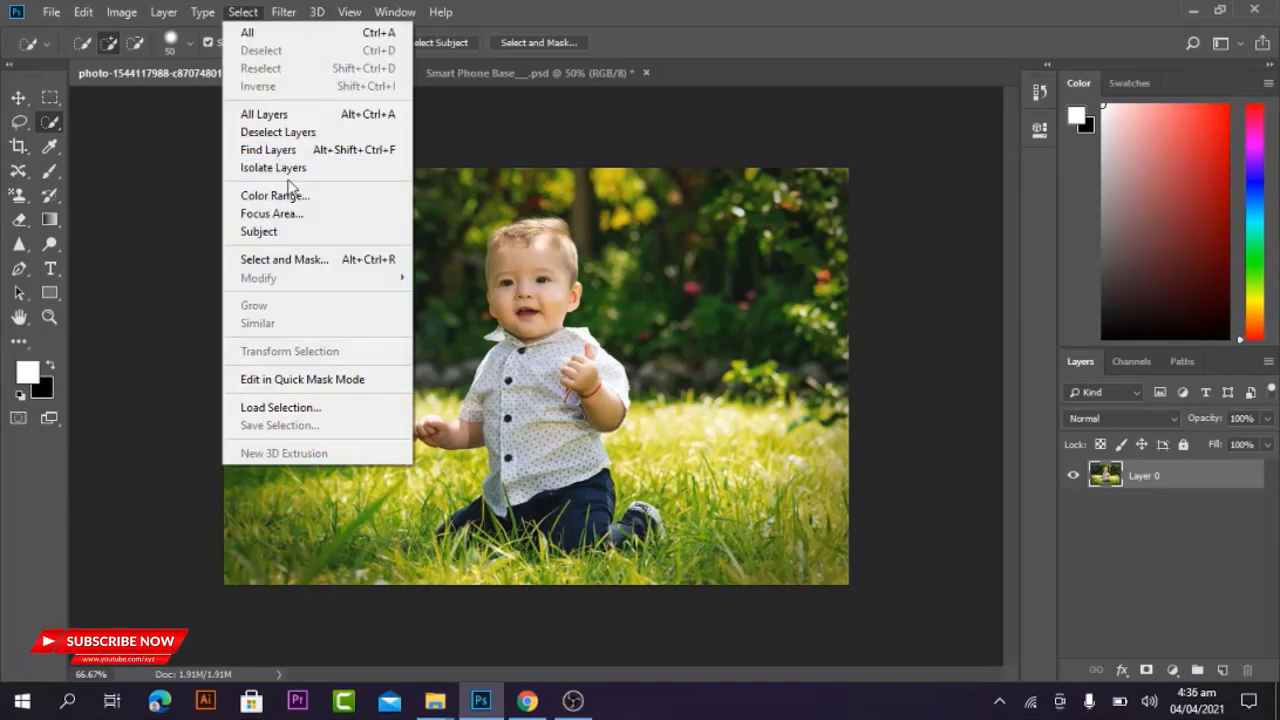
click(289, 233)
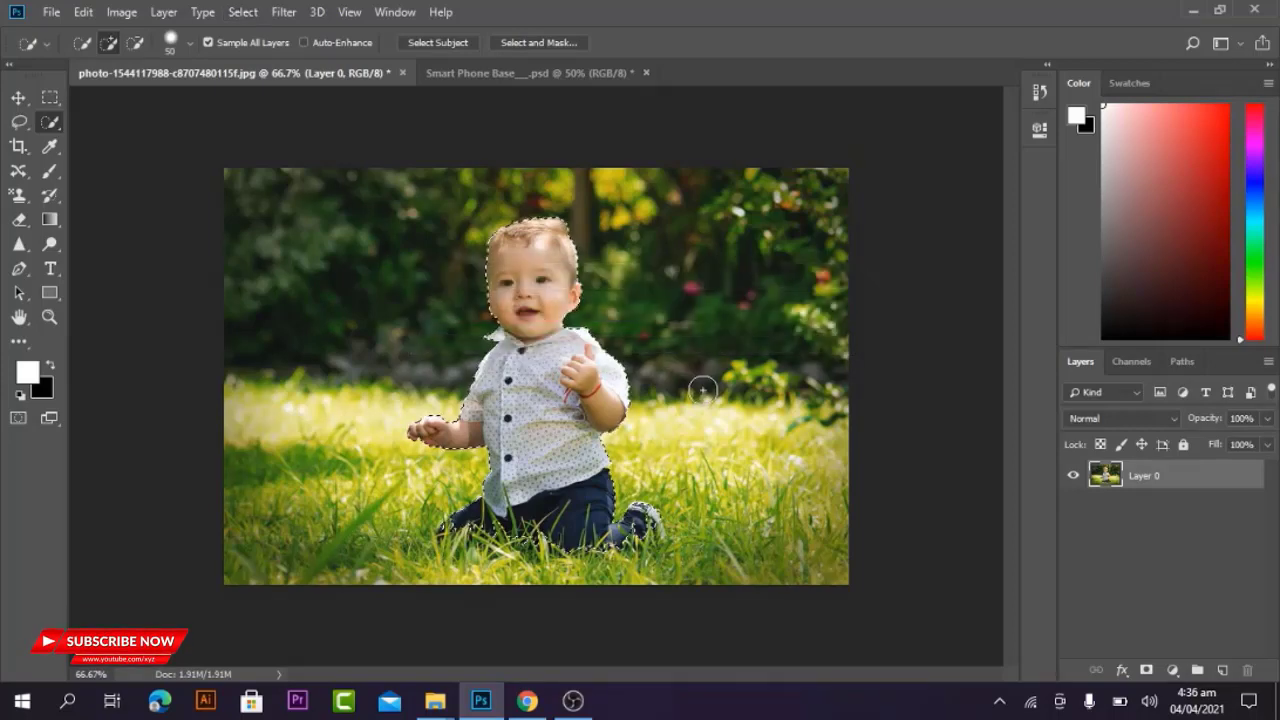
click(49, 317)
mouse_move(494, 186)
mouse_down()
mouse_move(572, 289)
mouse_move(575, 372)
mouse_up()
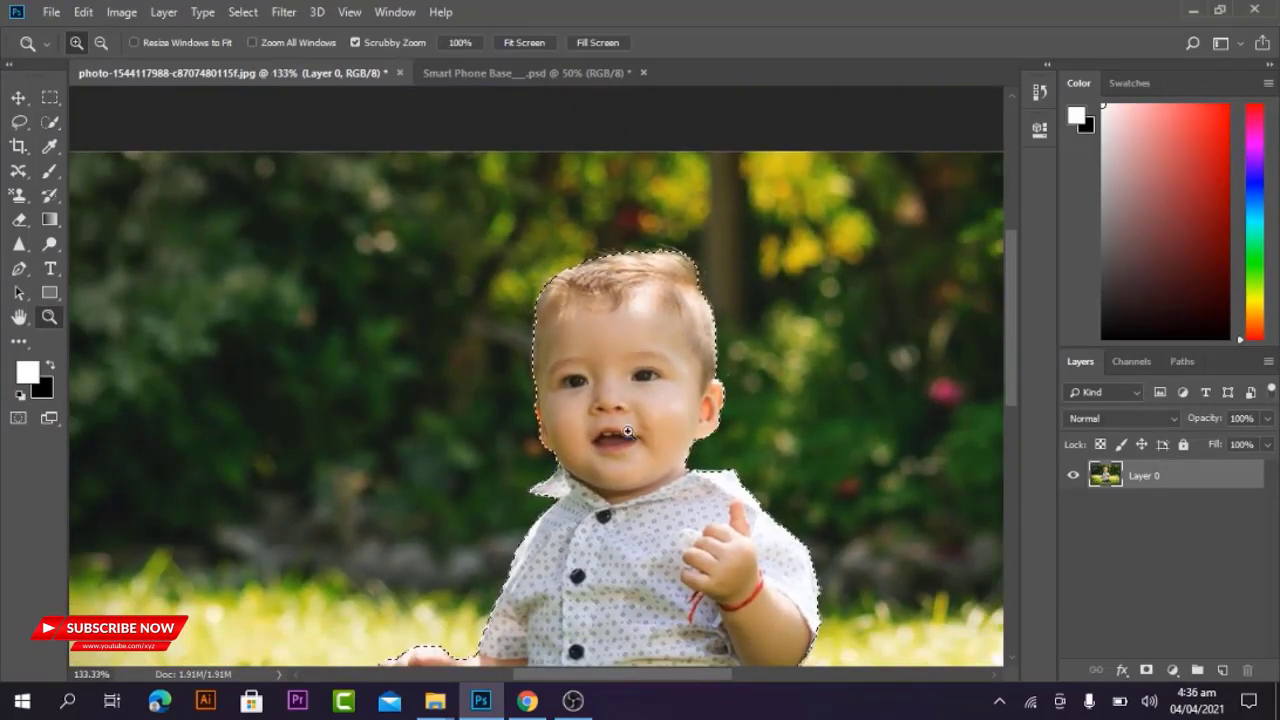
scroll(704, 606, down, 3)
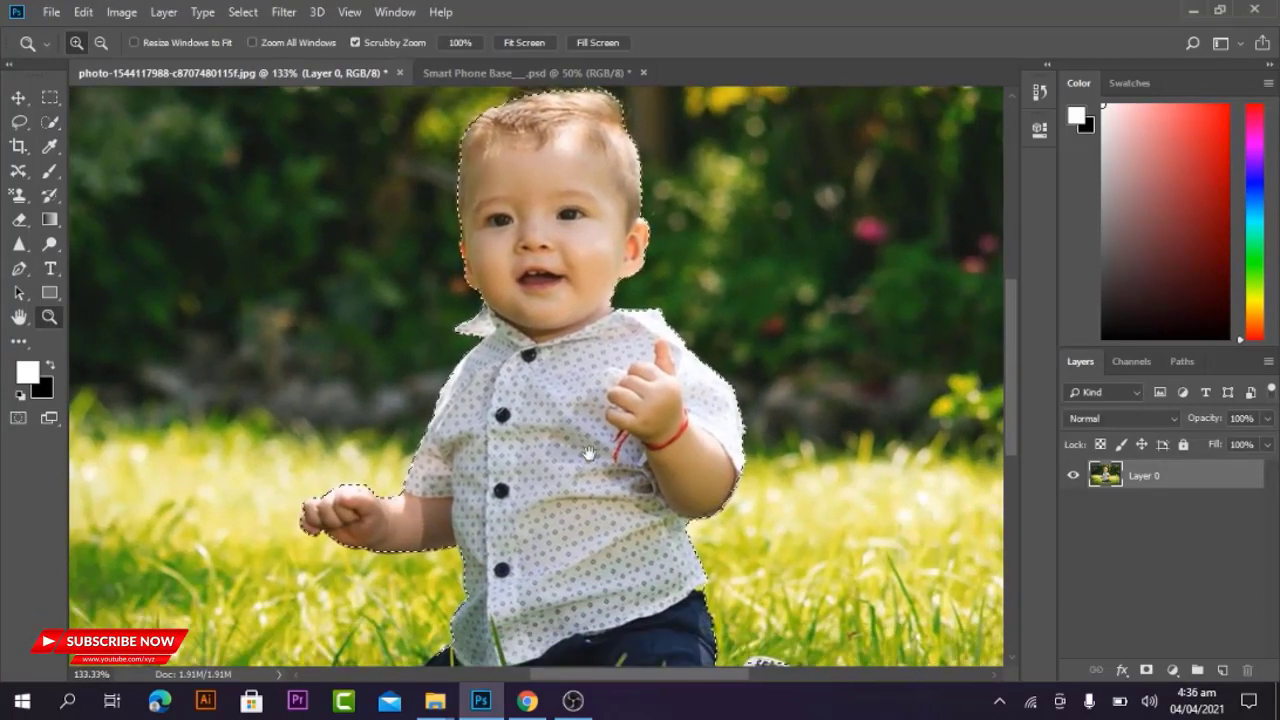
mouse_move(672, 566)
mouse_down()
mouse_move(630, 513)
mouse_move(570, 515)
mouse_up()
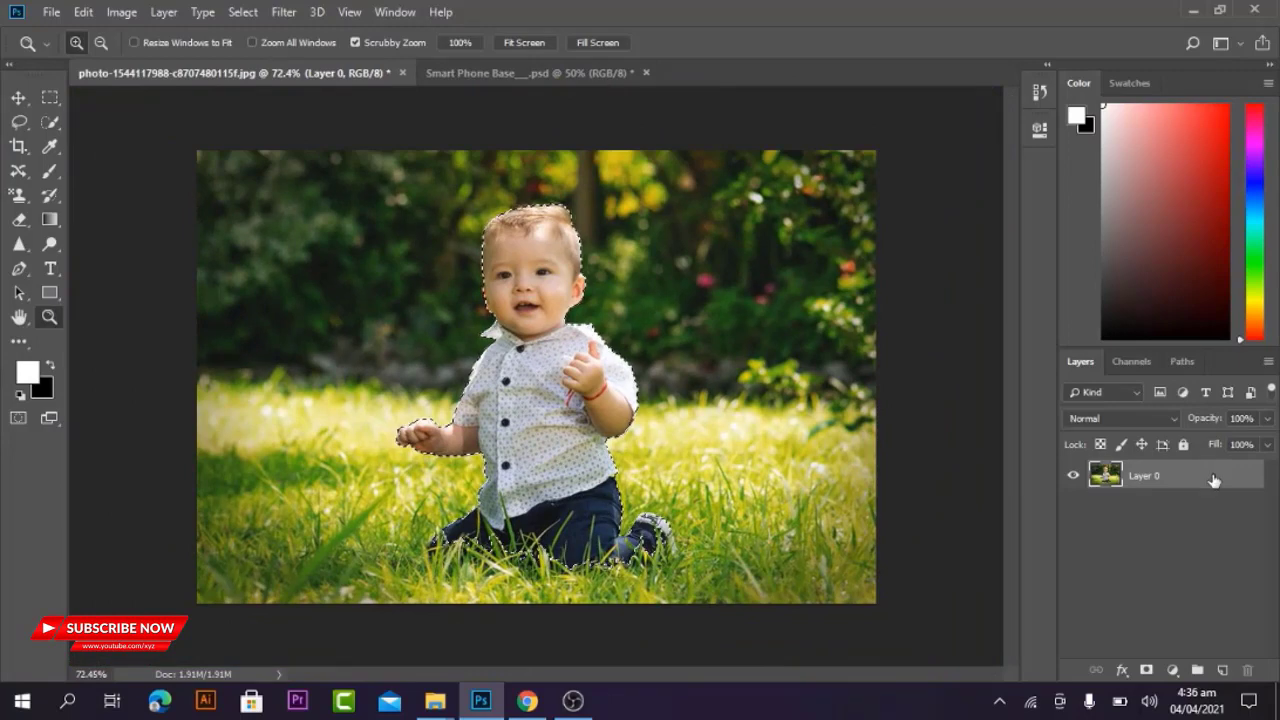
- Add a layer mask hiding the grassy background and target the child's pixels
click(1146, 670)
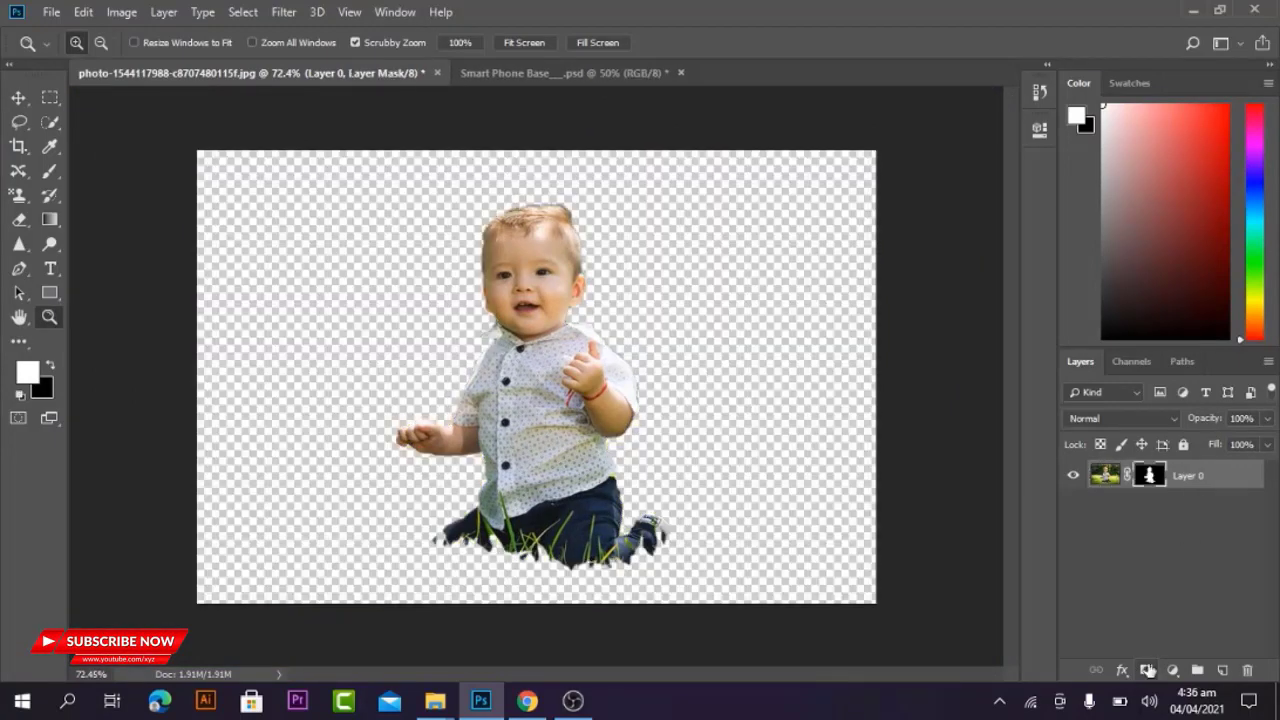
click(1103, 480)
click(18, 98)
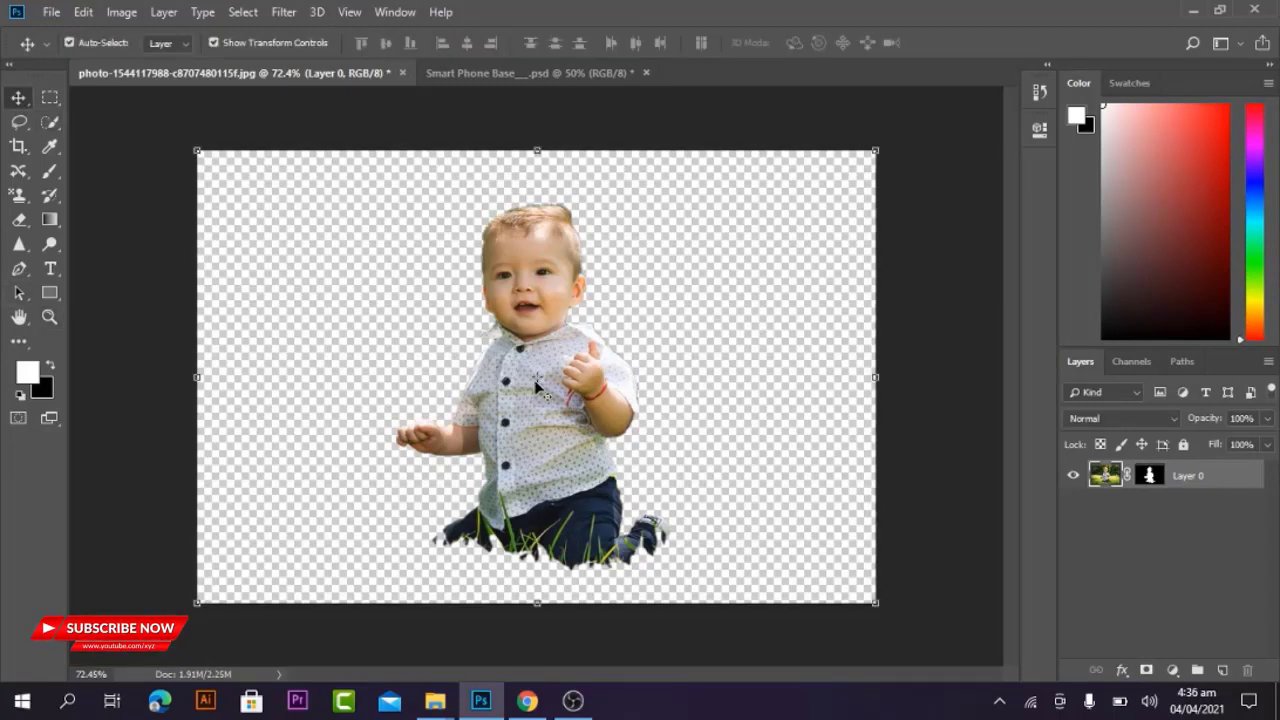
- Move the cut-out child into Smart Phone Base, scaled to about 159% over the screen
mouse_move(545, 353)
mouse_down()
mouse_move(532, 82)
mouse_move(540, 248)
mouse_up()
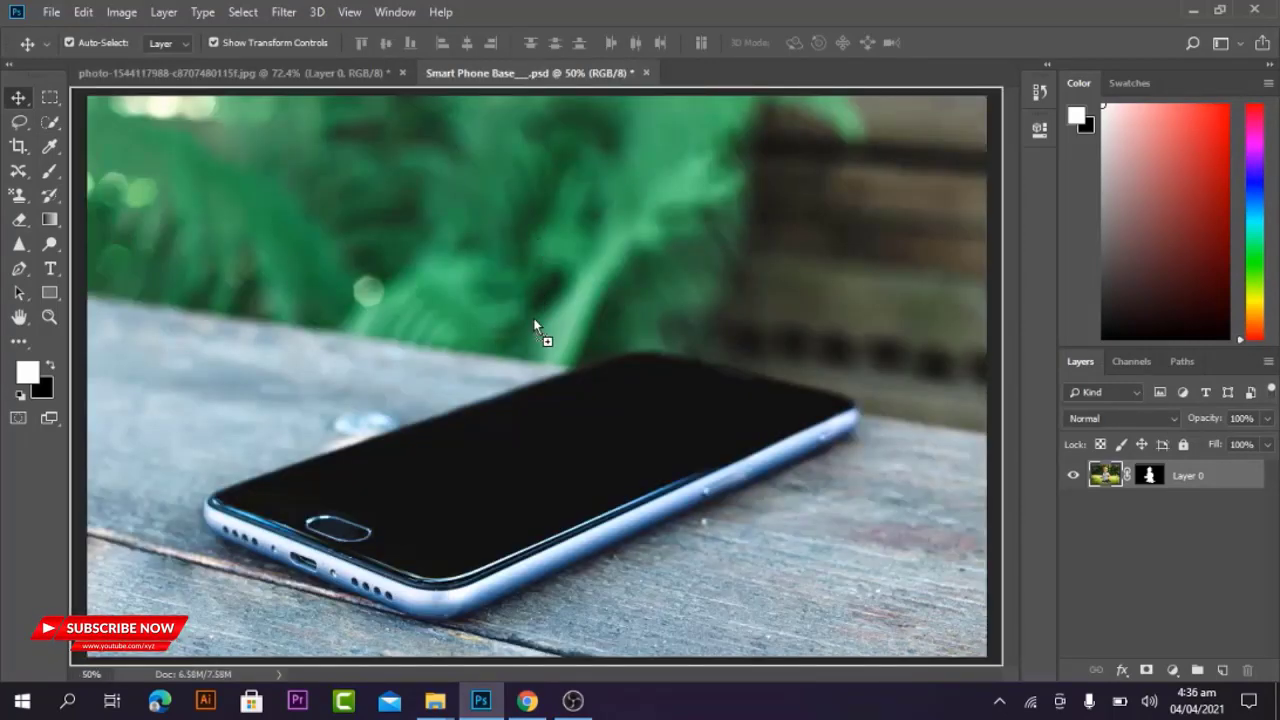
mouse_move(535, 326)
mouse_down()
mouse_move(554, 337)
mouse_move(540, 358)
mouse_up()
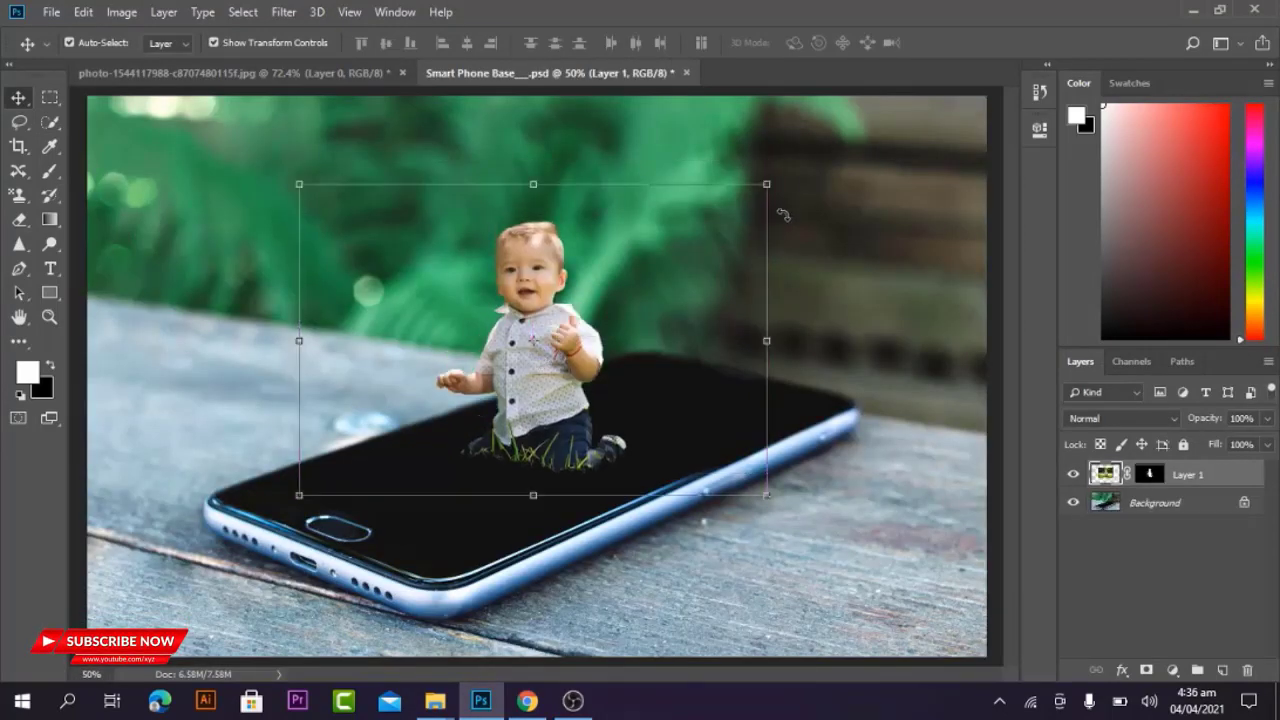
drag(767, 185, 905, 91)
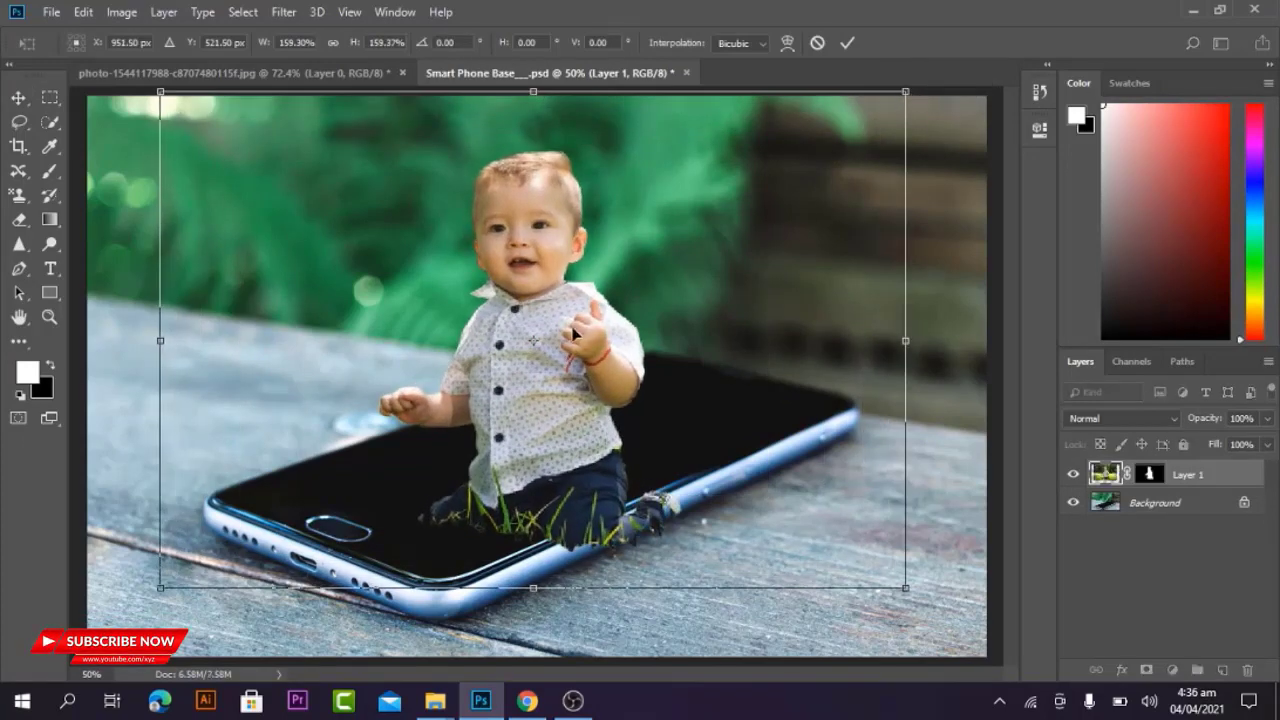
drag(573, 333, 521, 292)
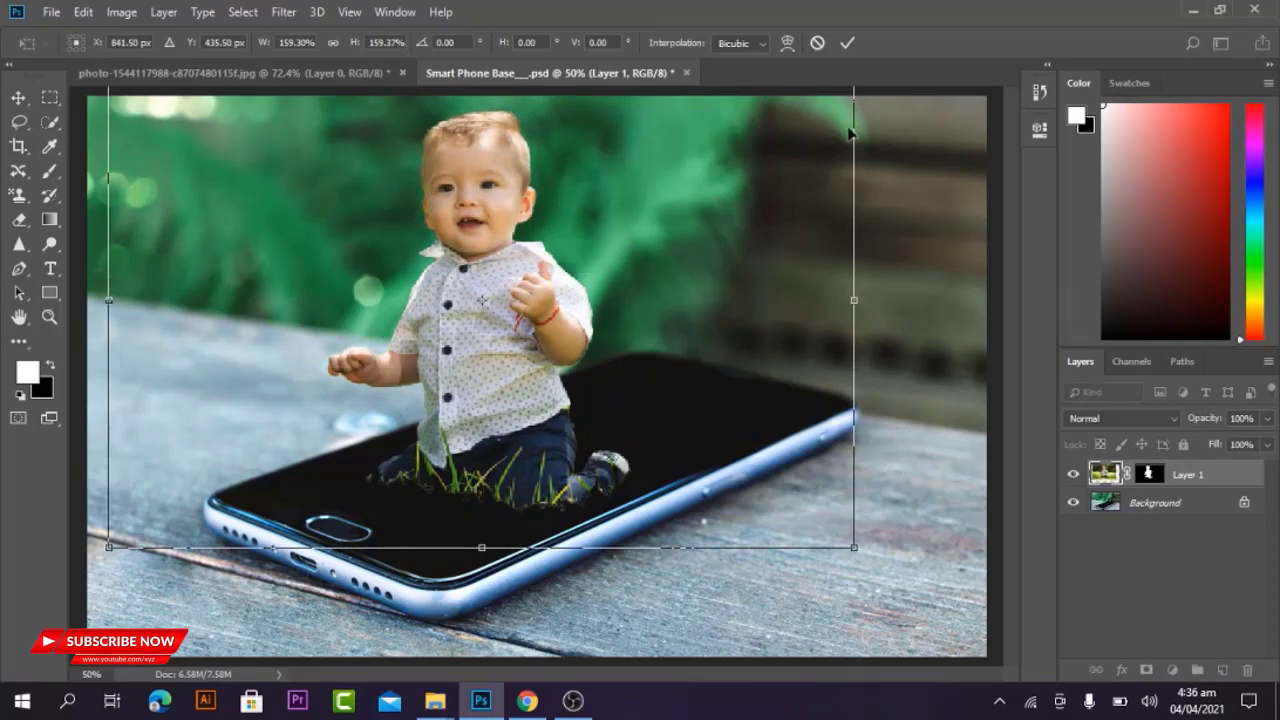
click(846, 47)
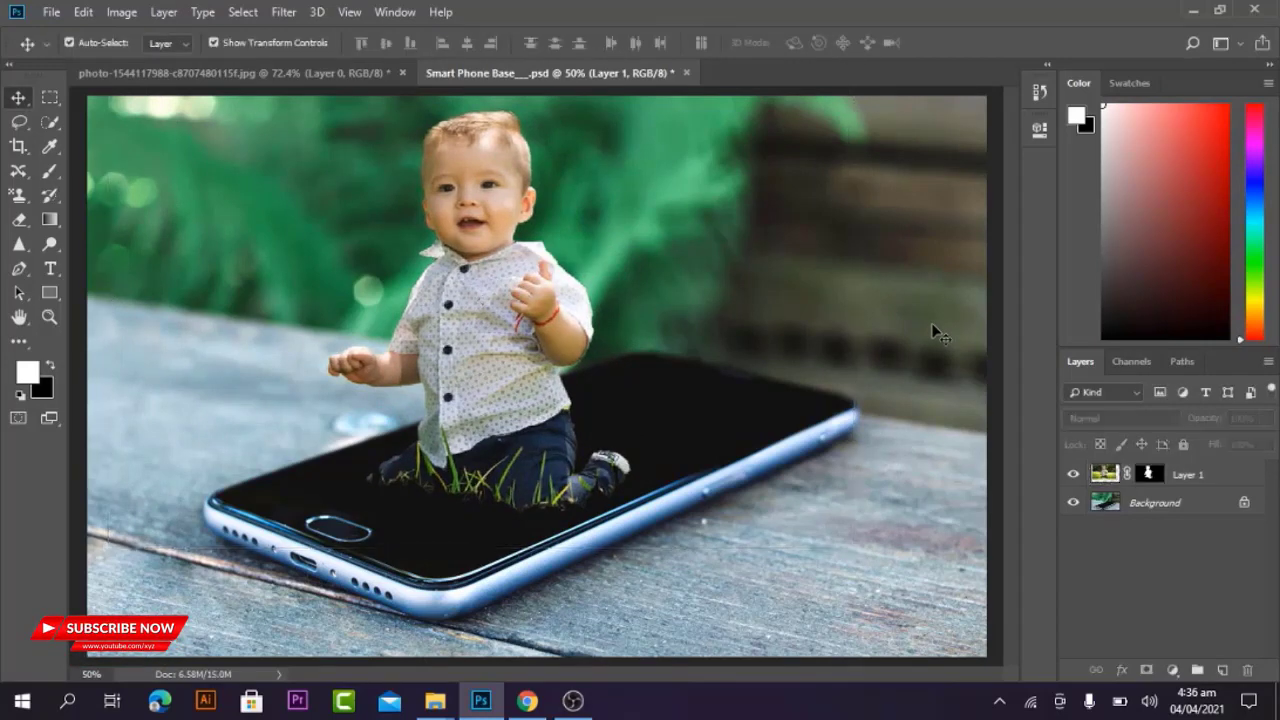
- Zoom out and back in to inspect the child on the phone screen
key(z)
drag(476, 360, 448, 351)
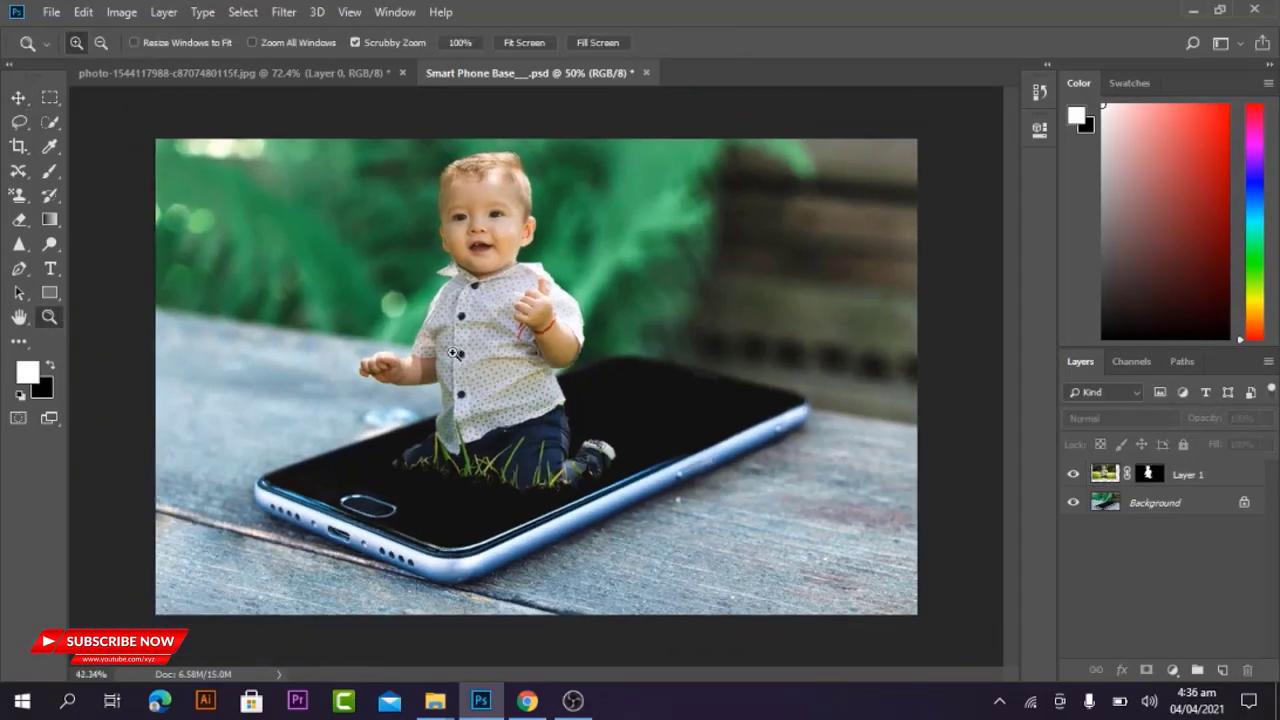
scroll(562, 382, up, 1)
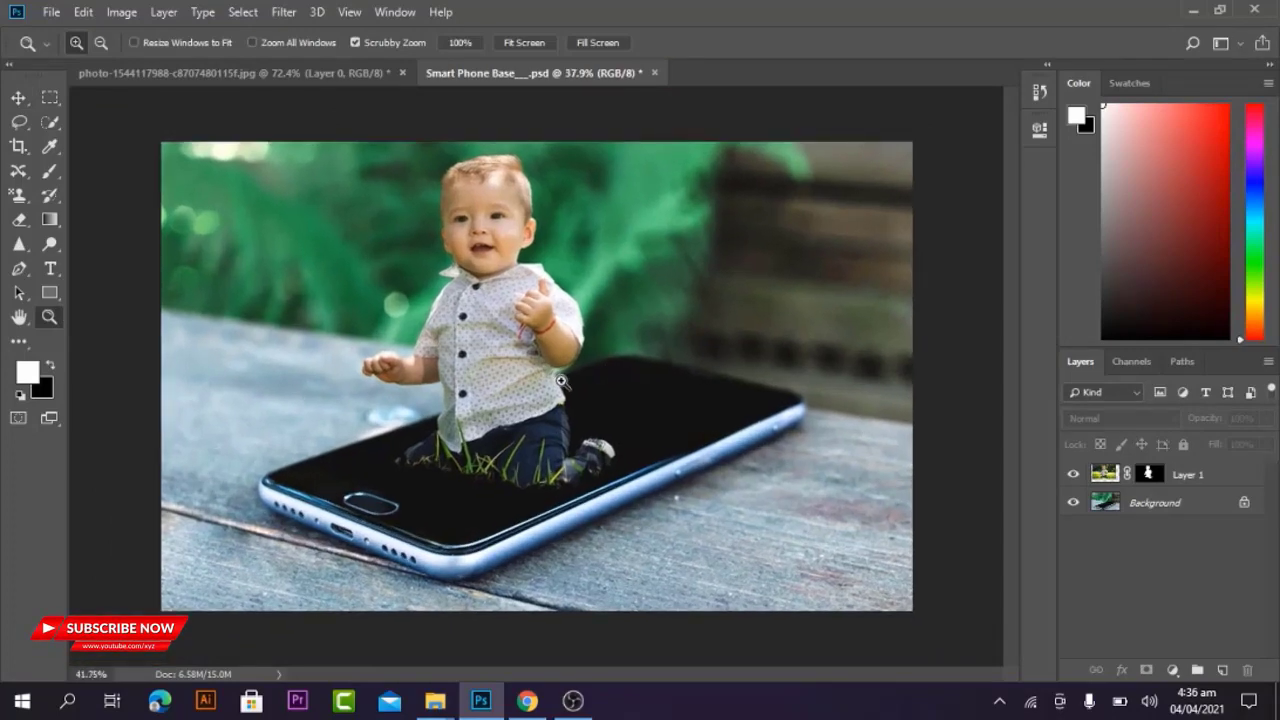
drag(562, 382, 465, 298)
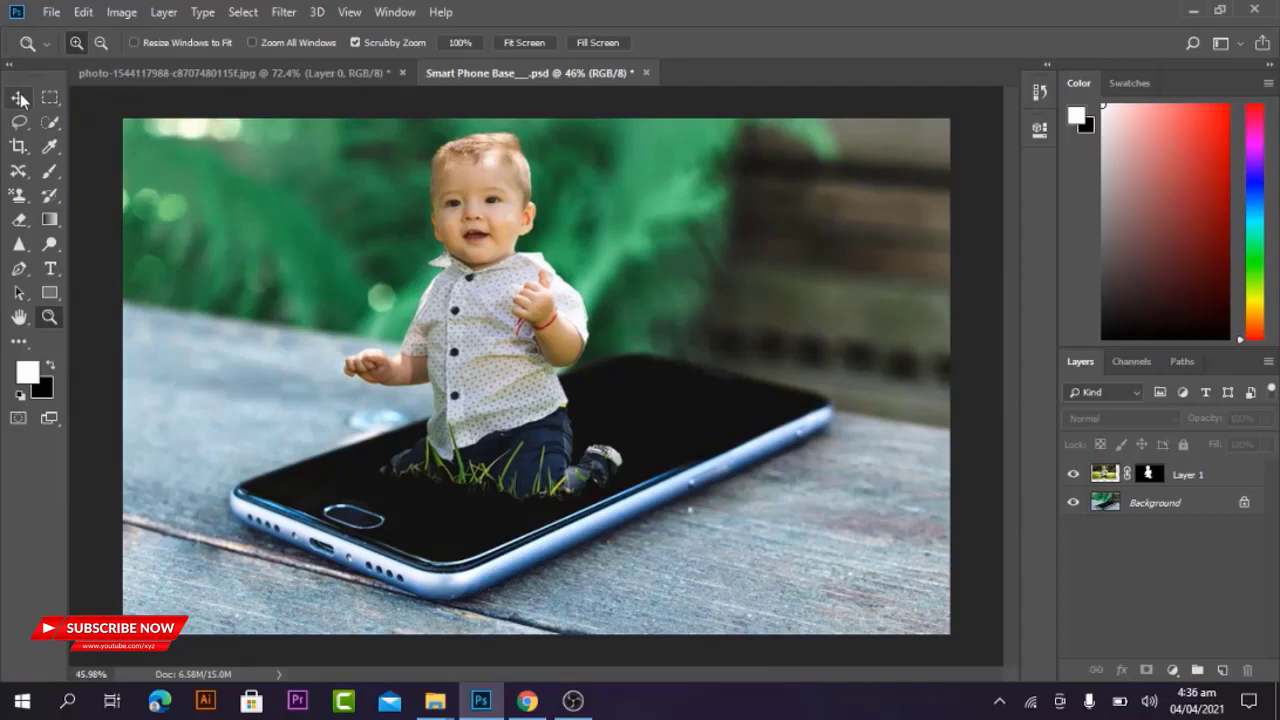
click(20, 98)
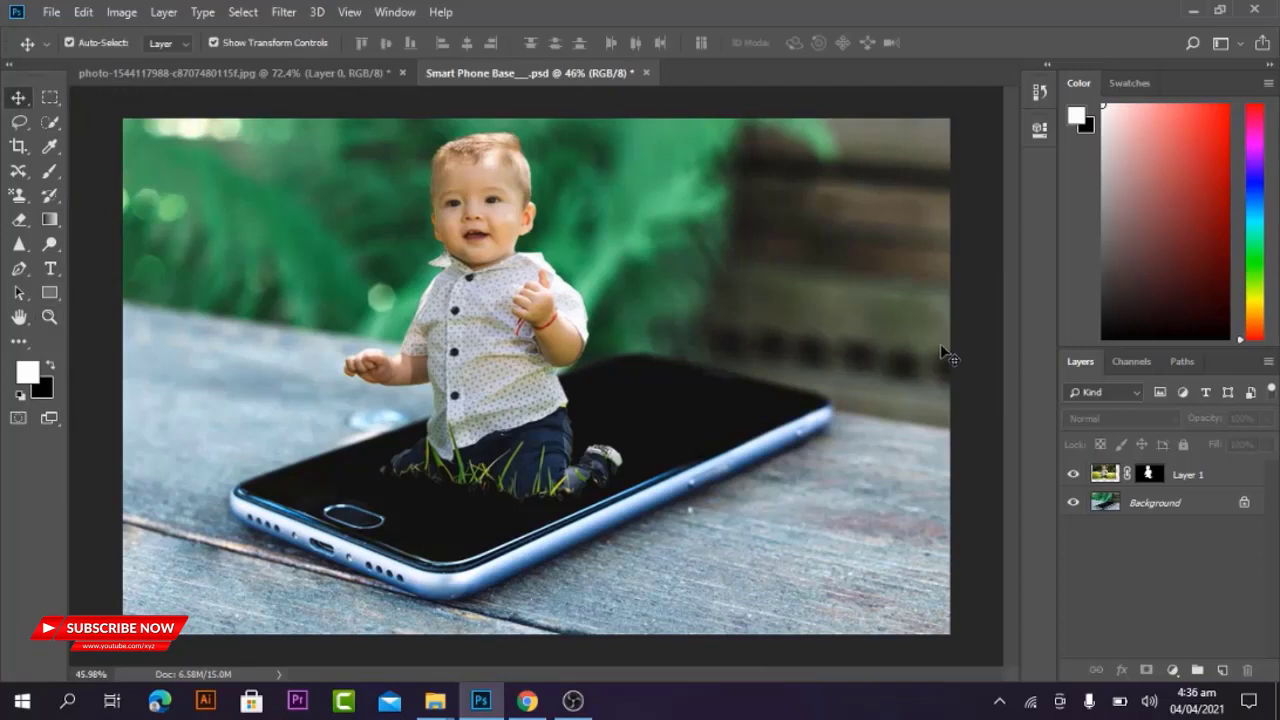
click(1121, 362)
- Load the Screen shape channel as a selection and target Layer 1's mask
click(1105, 492)
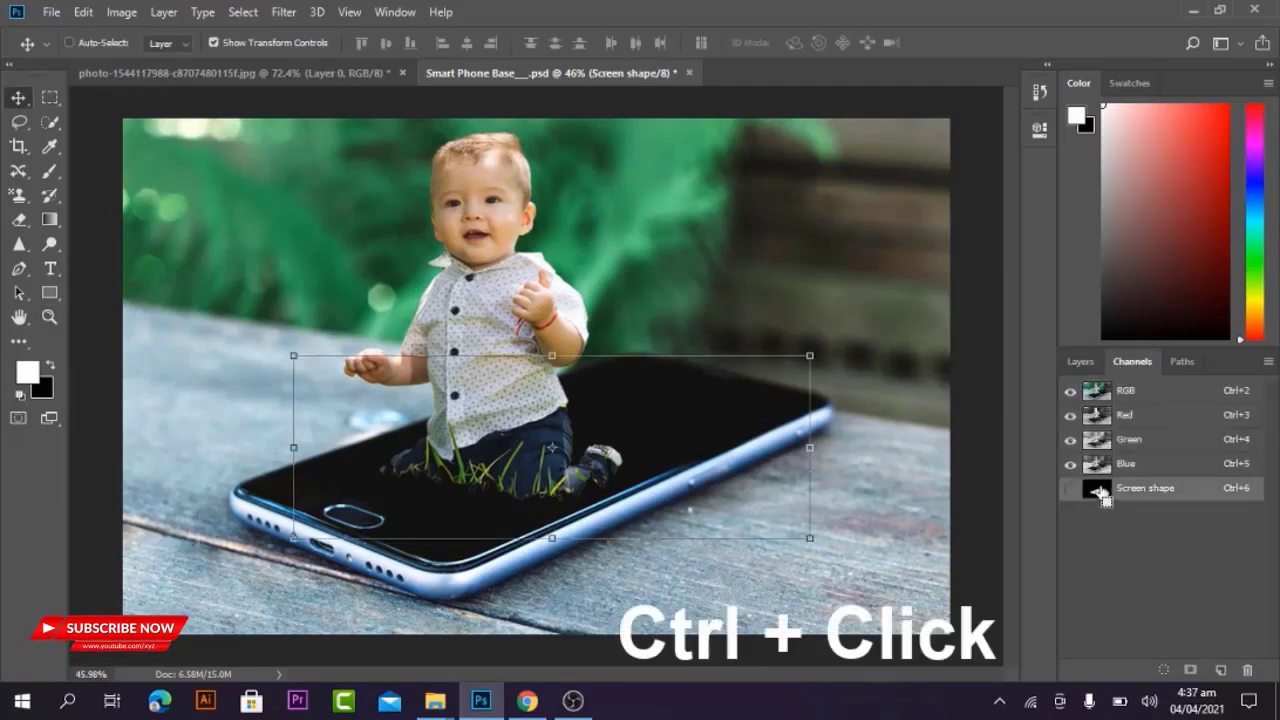
ctrl+click(1099, 492)
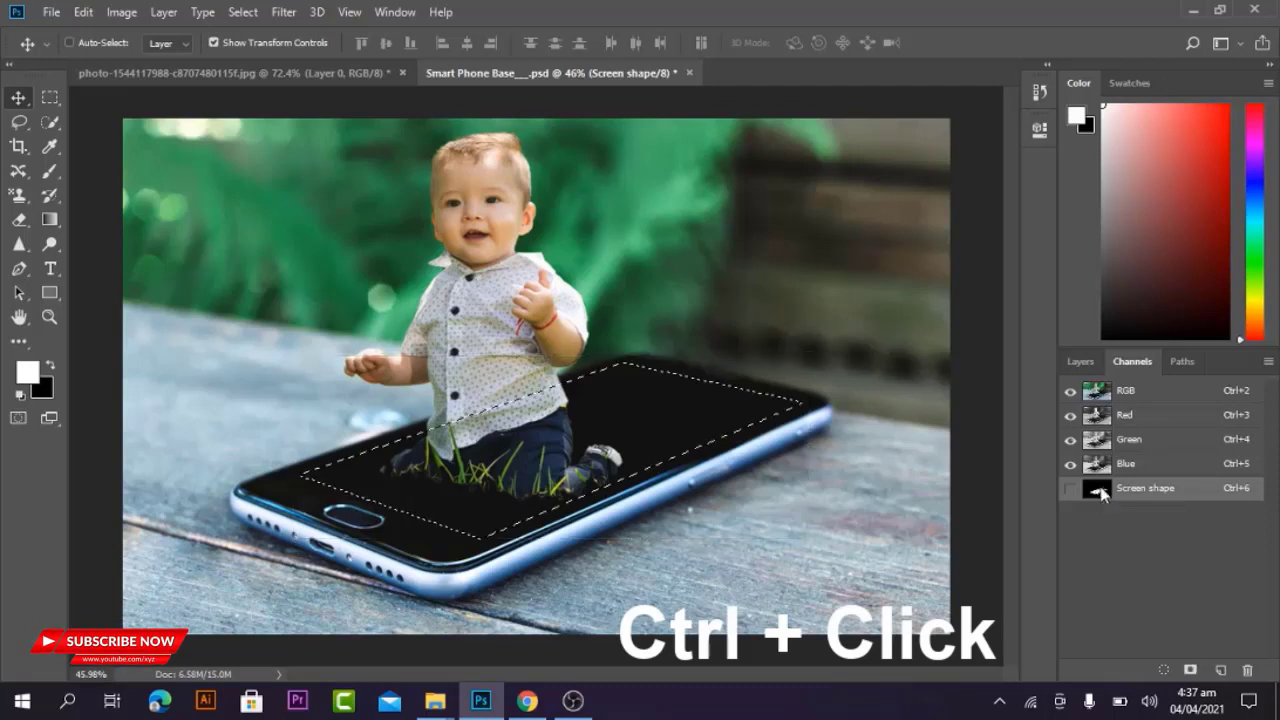
click(1082, 362)
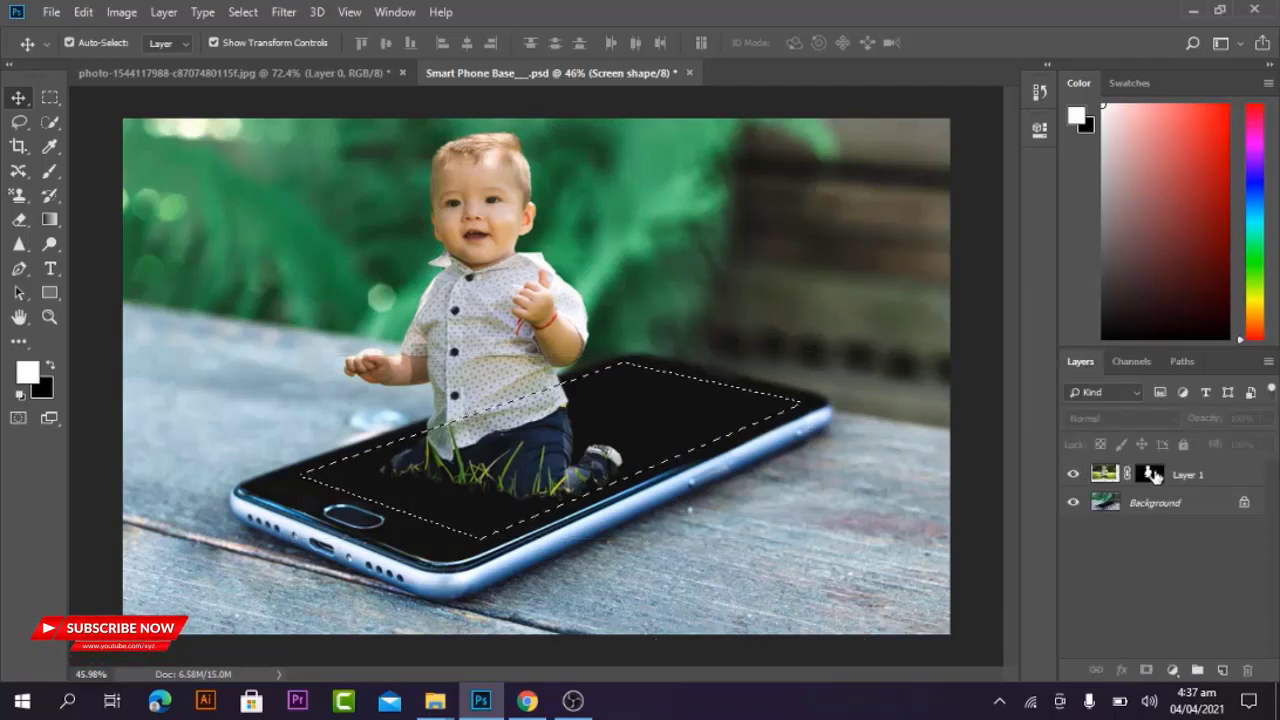
click(1116, 472)
click(1150, 475)
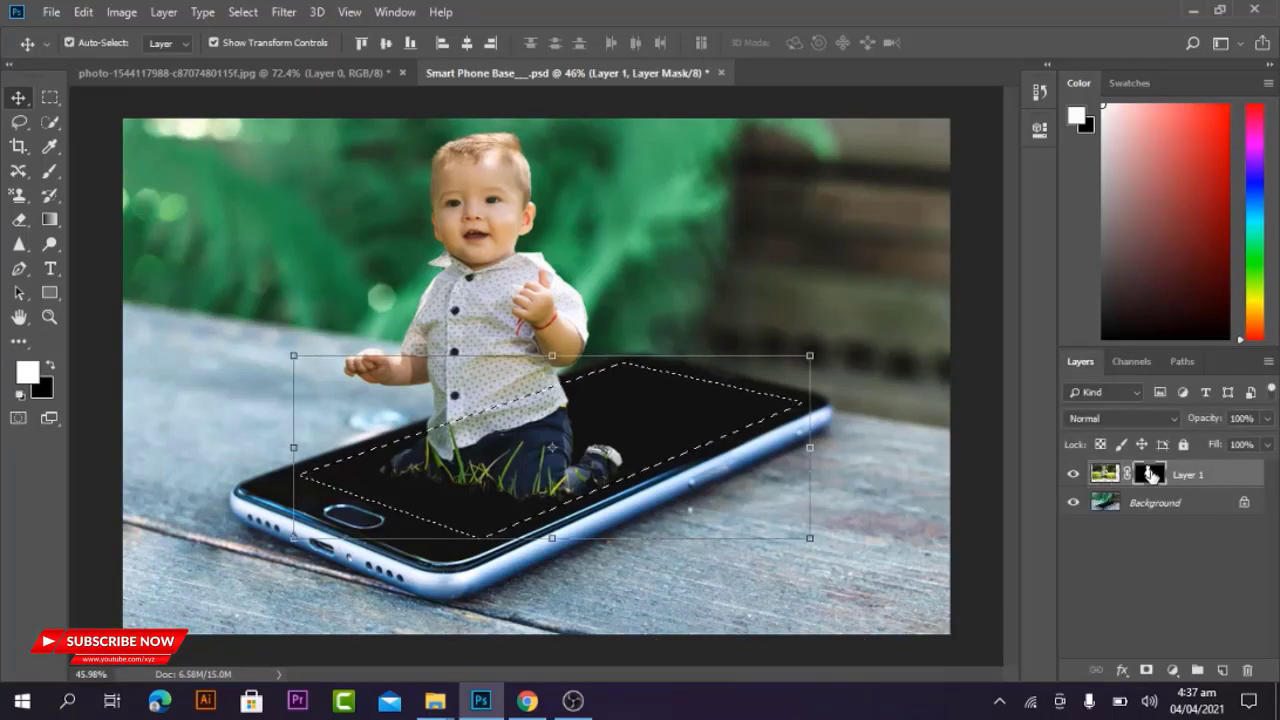
- Paint white in the mask to reveal grass across the phone screen, then deselect
click(50, 170)
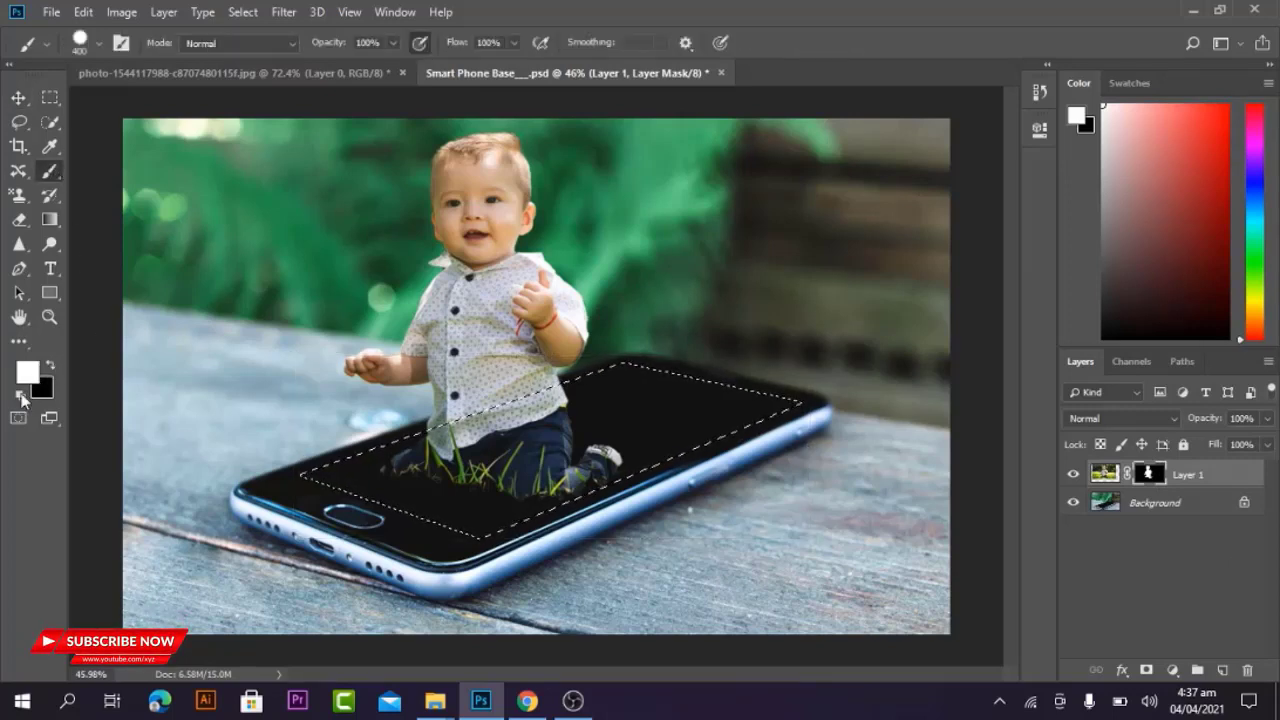
click(50, 368)
click(27, 372)
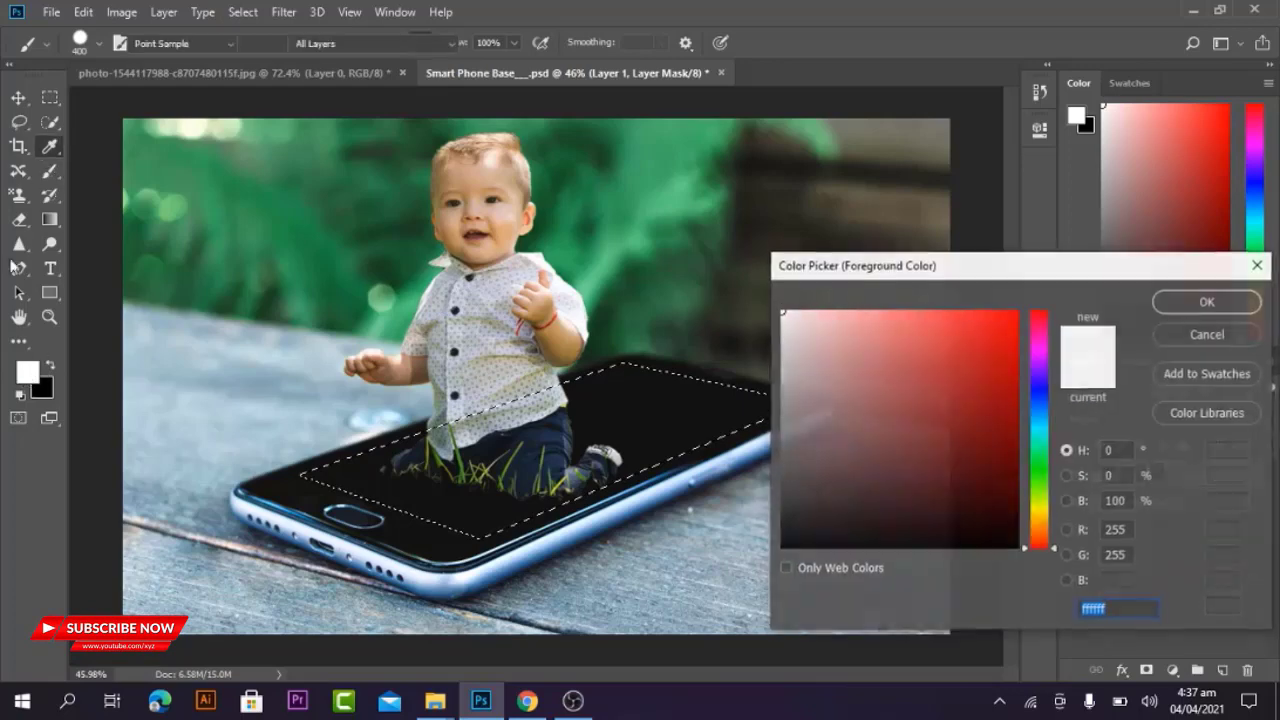
click(1186, 302)
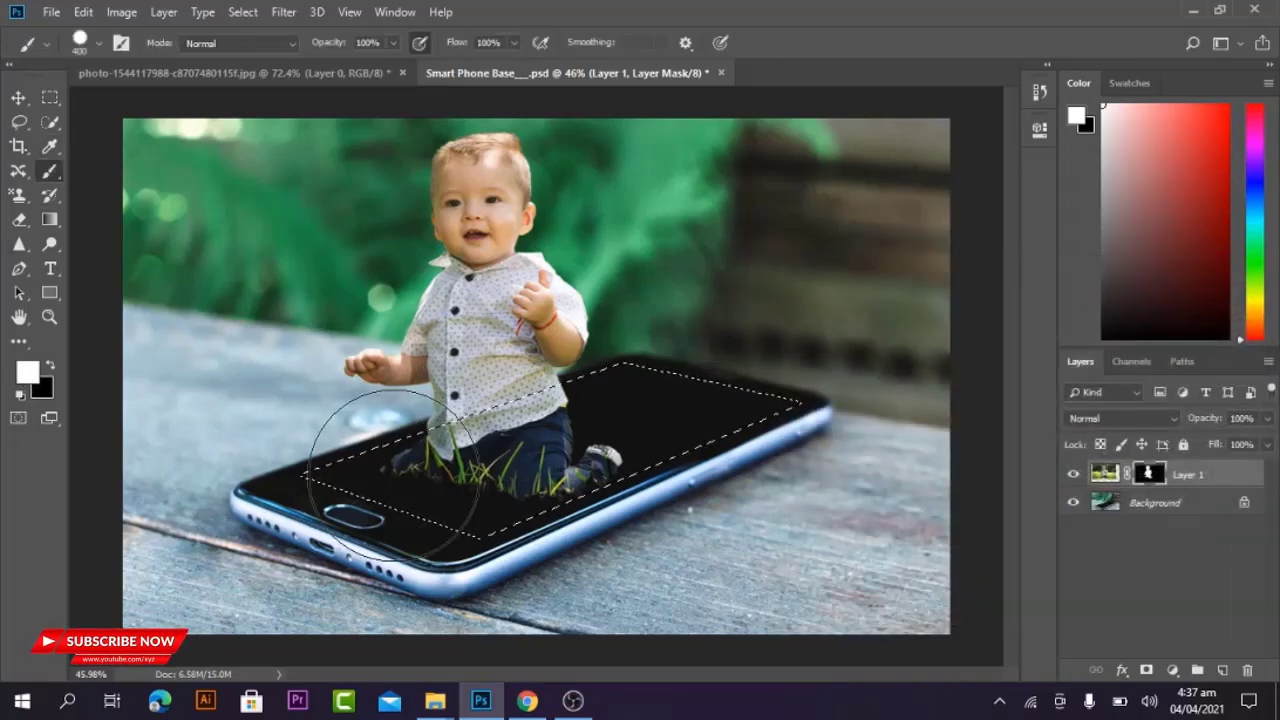
mouse_move(502, 512)
mouse_down()
mouse_move(400, 520)
mouse_move(614, 420)
mouse_move(700, 410)
mouse_move(765, 454)
mouse_up()
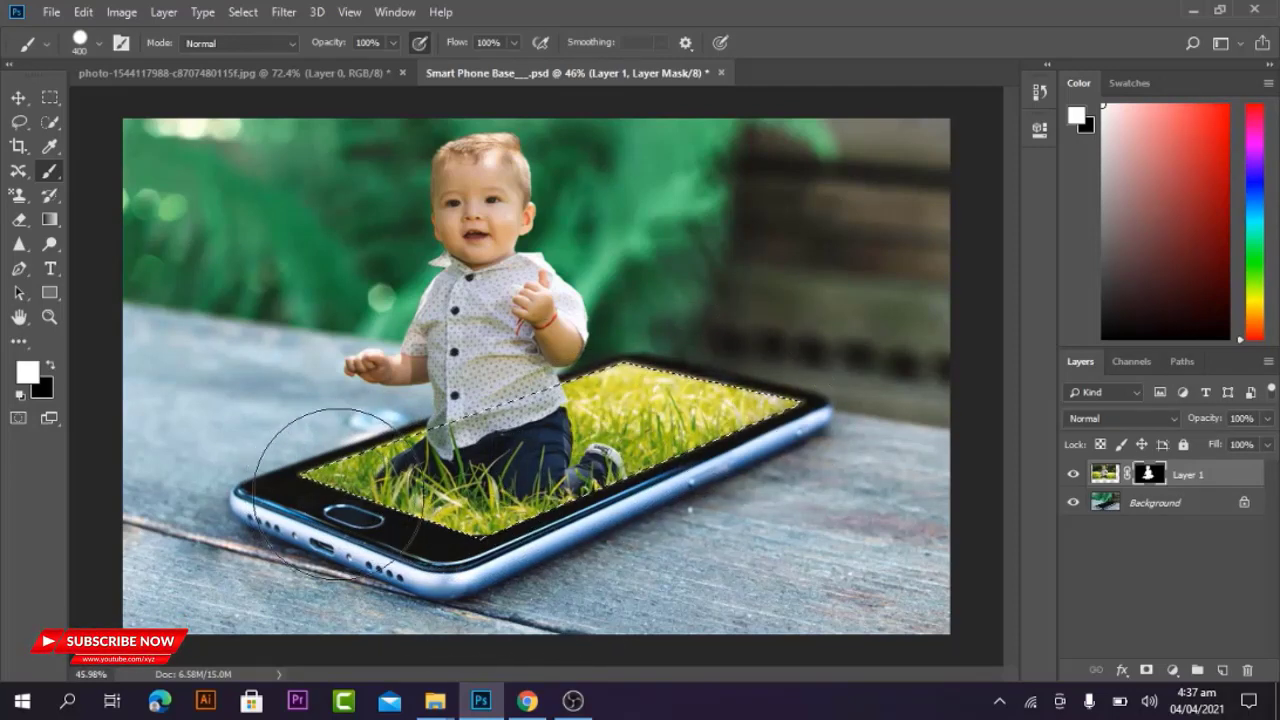
click(18, 97)
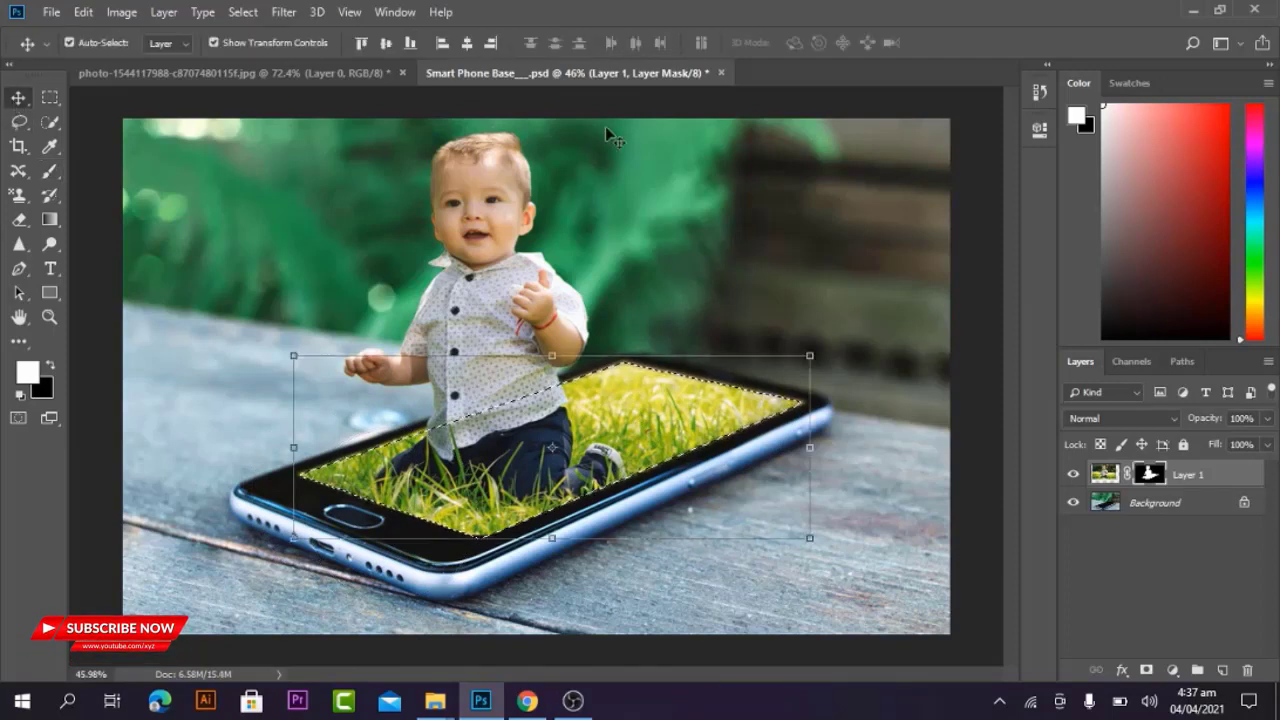
key(ctrl+d)
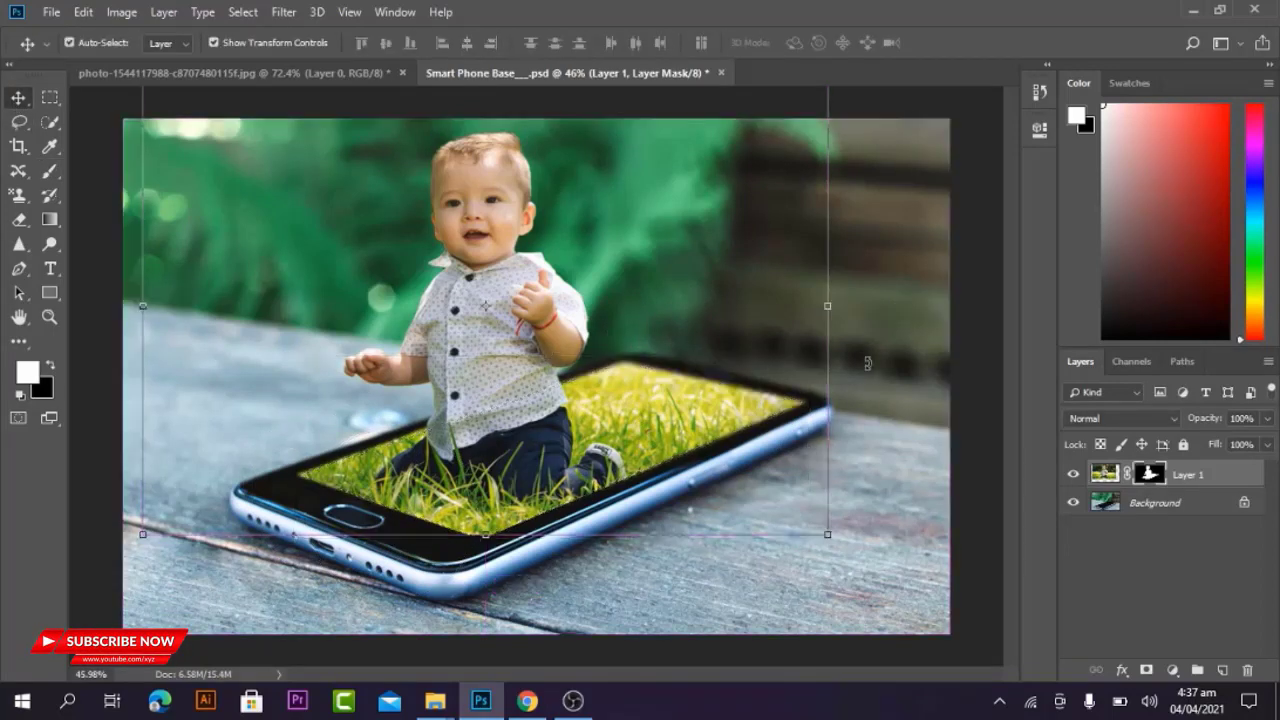
click(955, 340)
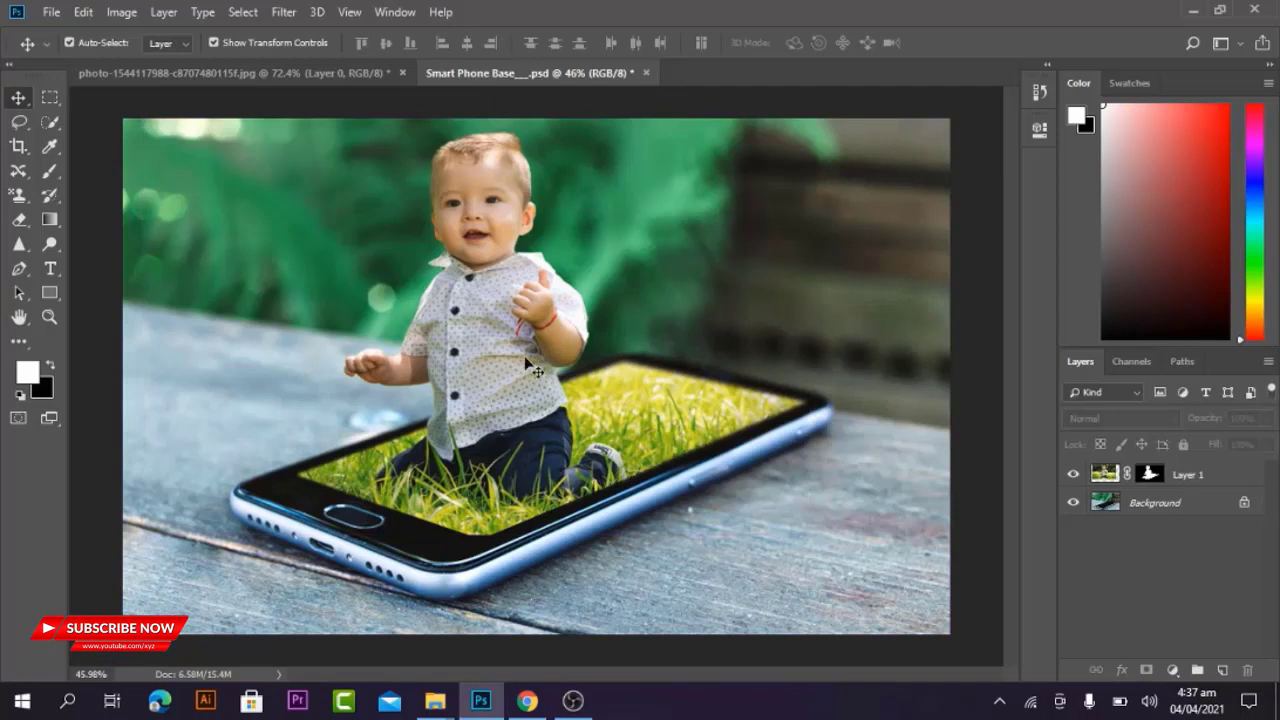
- Add an empty Layer 2 directly above the Background layer for the shadow
click(1192, 503)
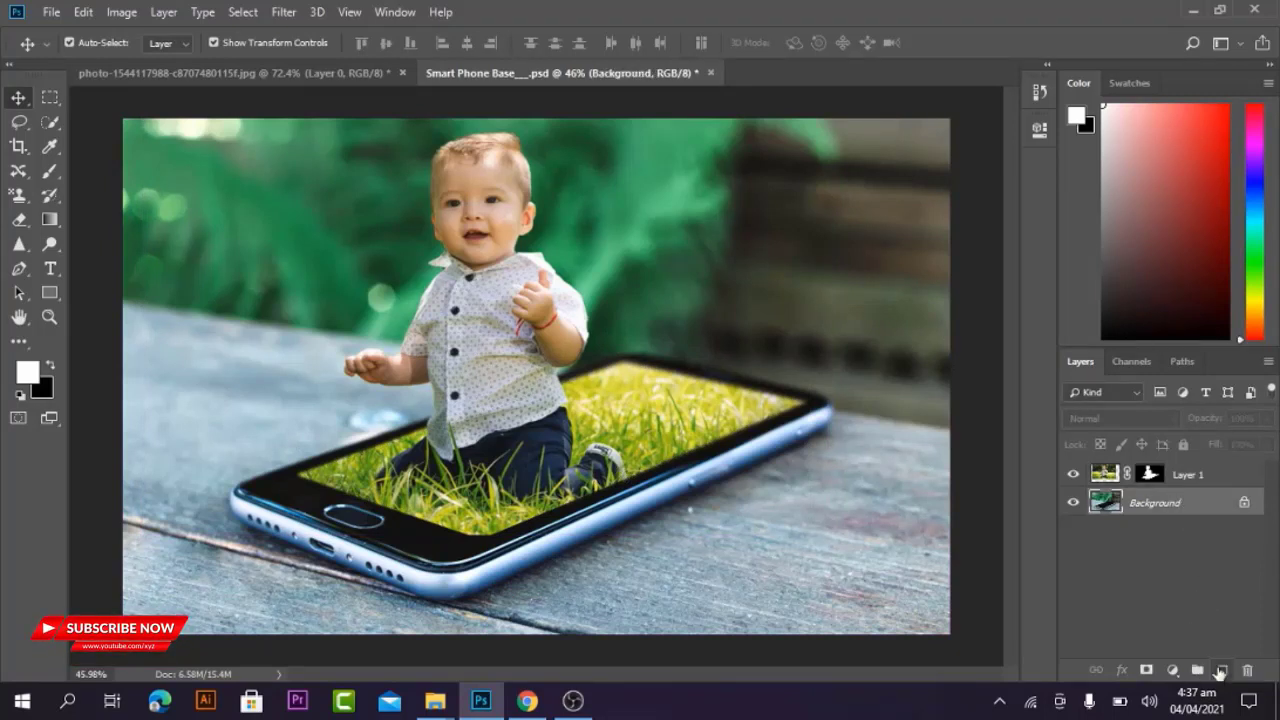
click(1221, 670)
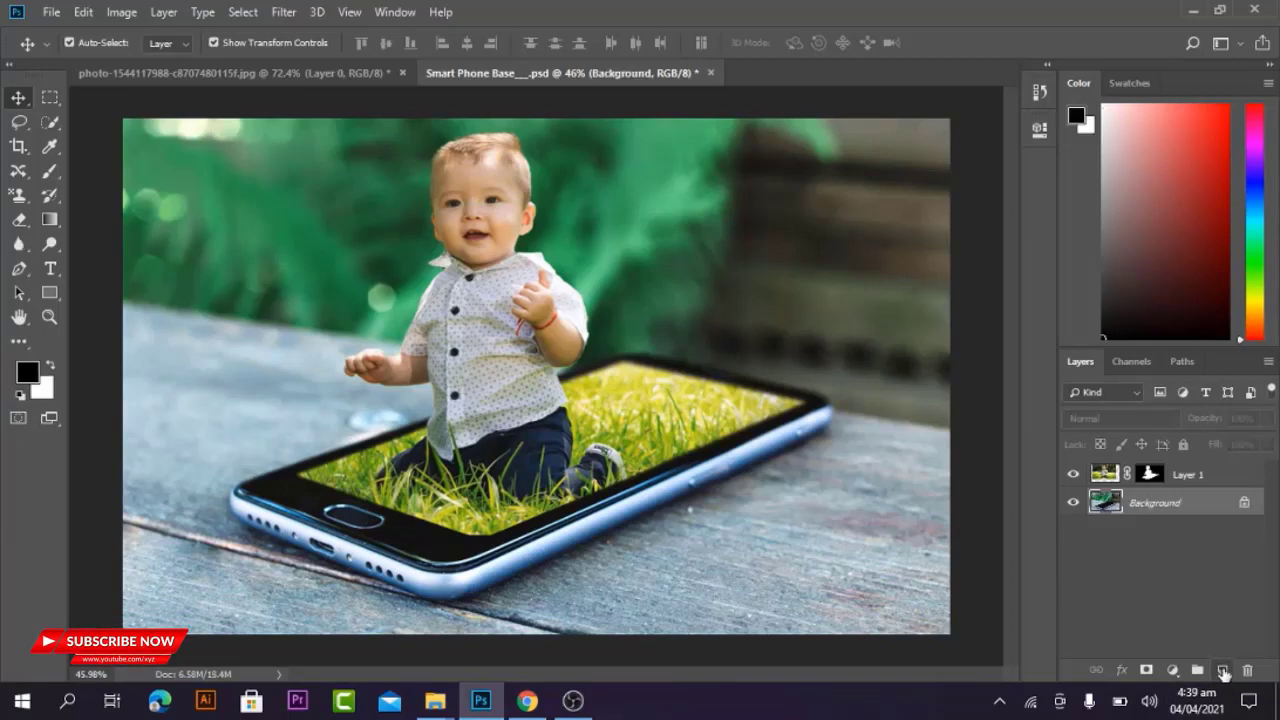
click(1222, 670)
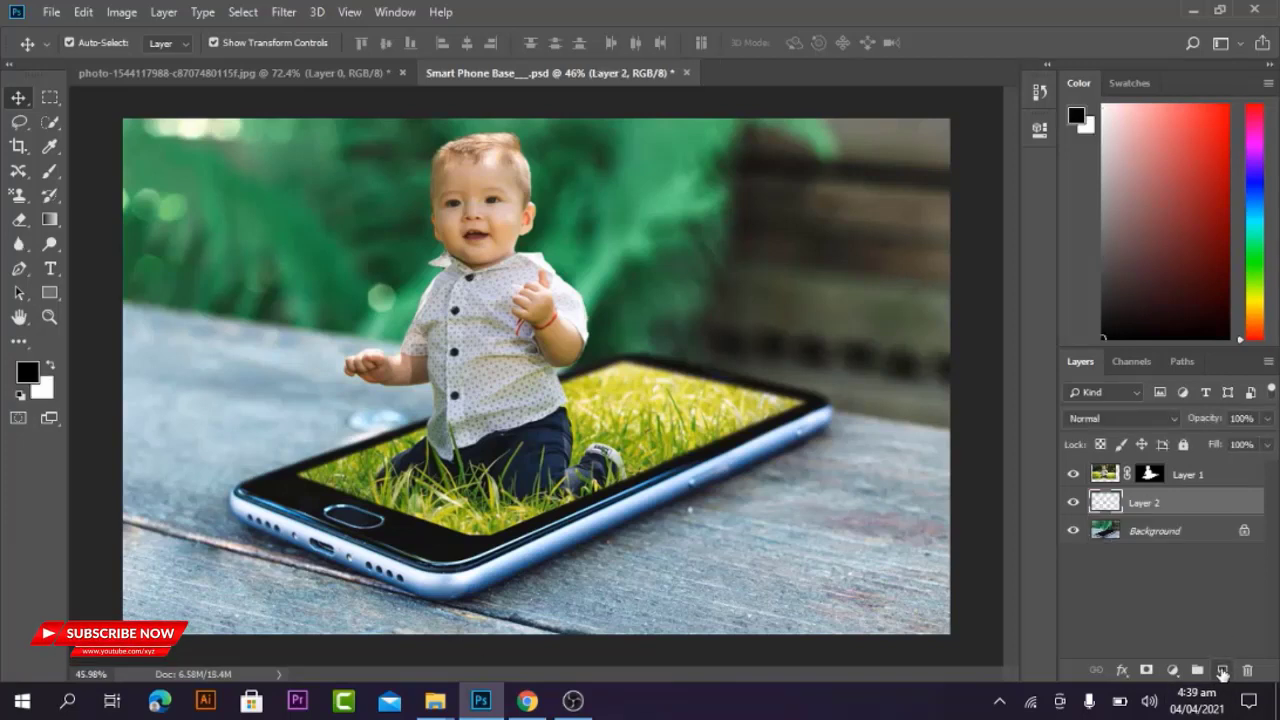
- Choose the Blur tool and raise its strength to 100%
click(21, 247)
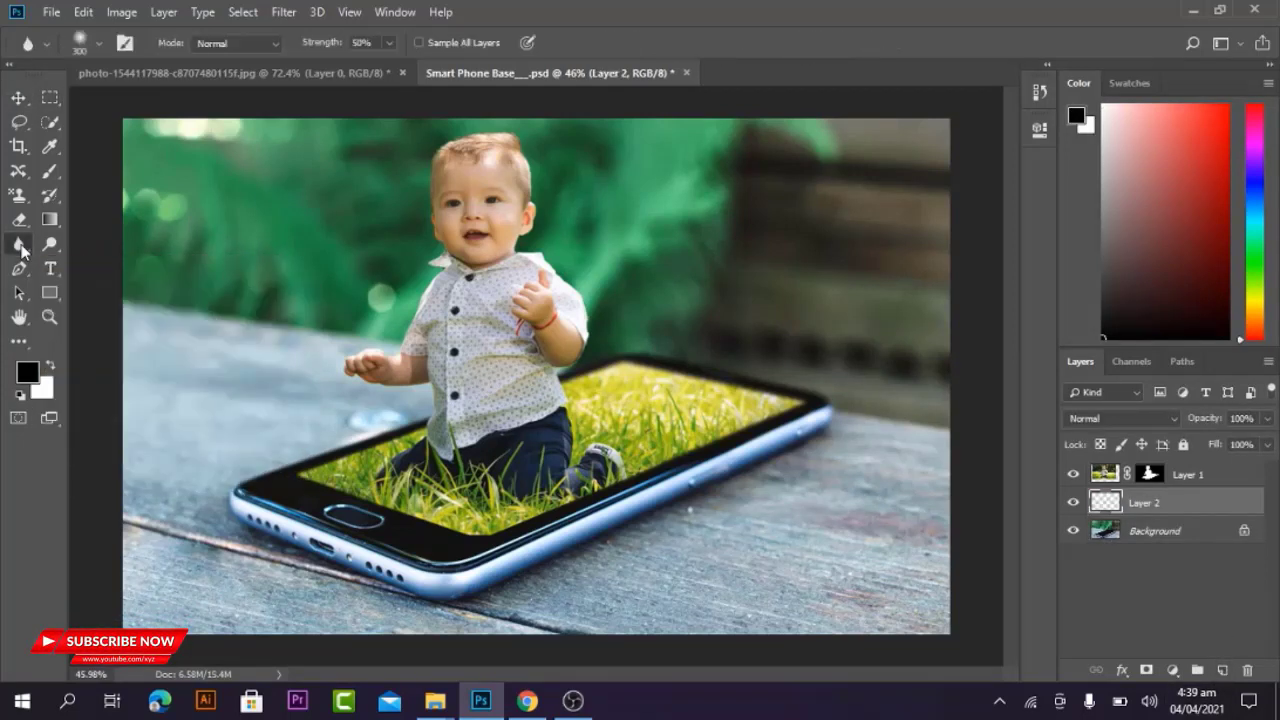
right_click(21, 247)
click(92, 244)
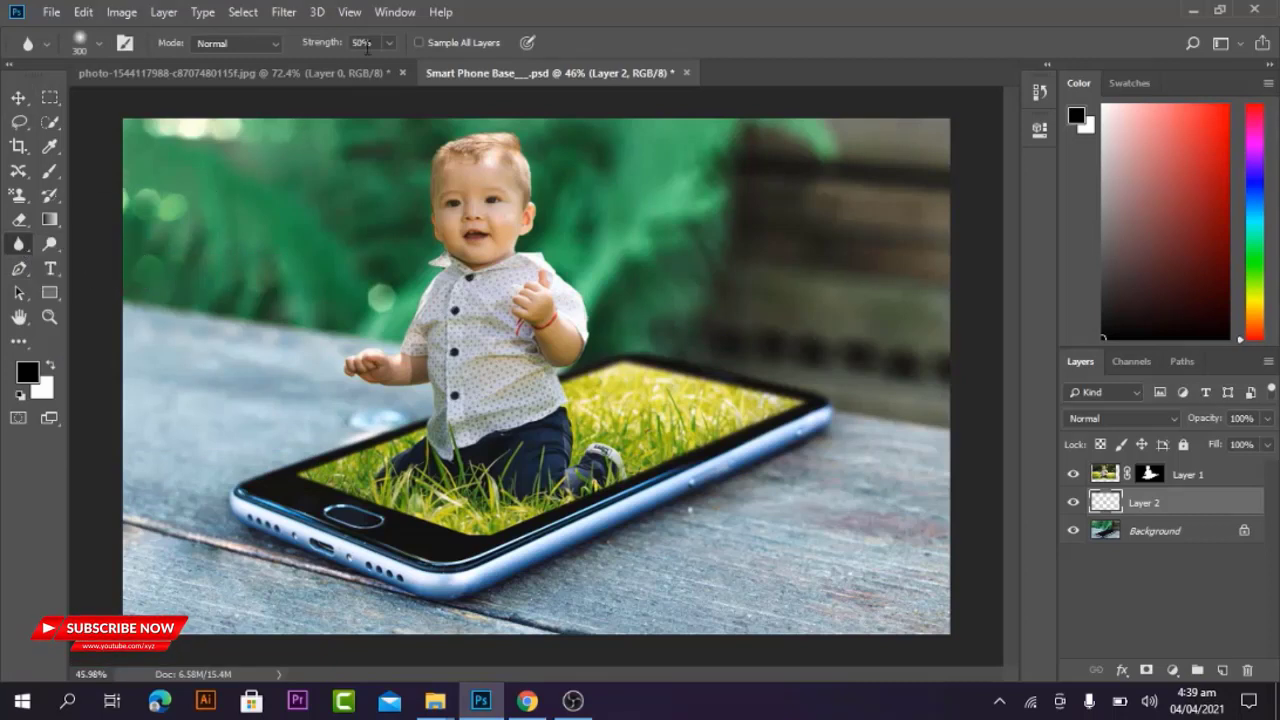
click(392, 47)
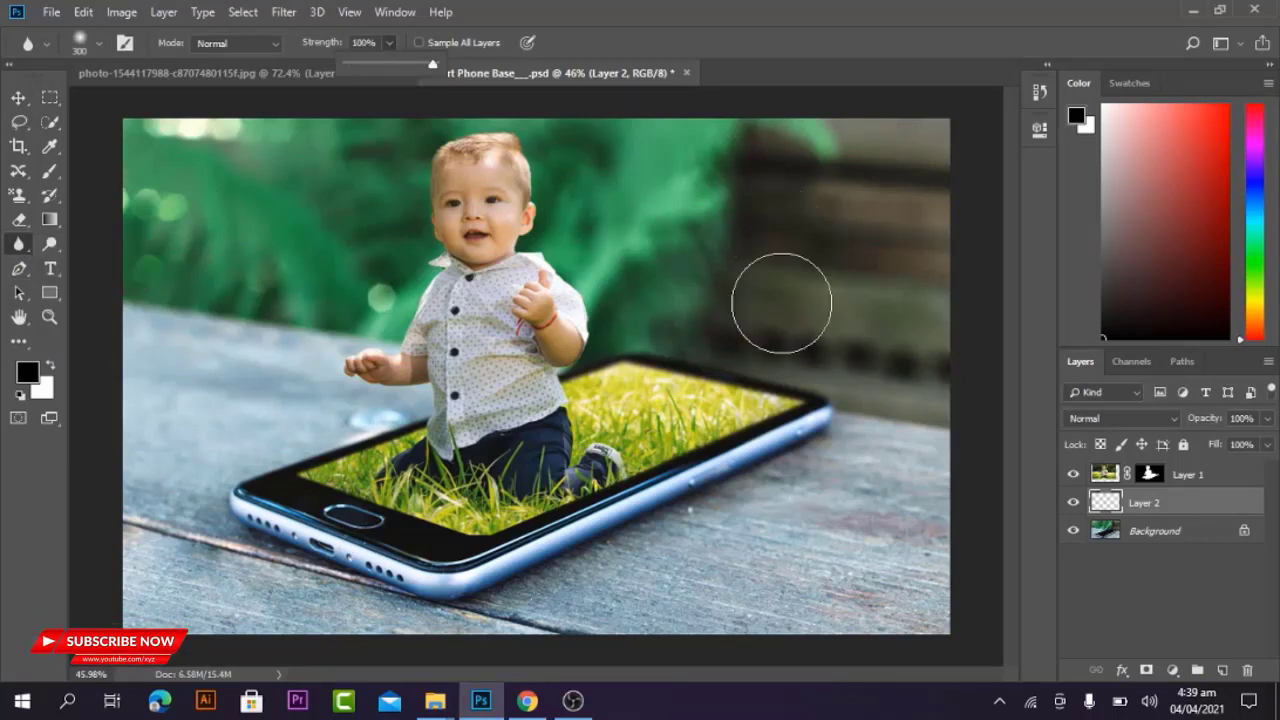
click(688, 512)
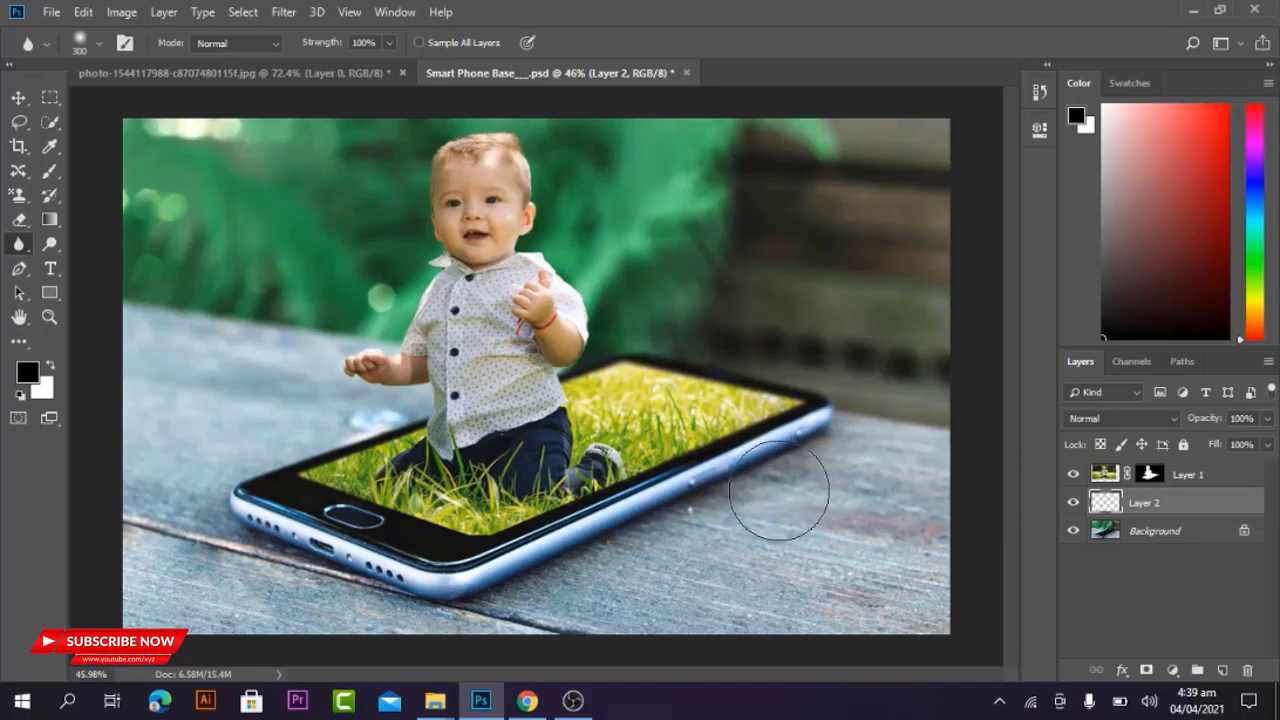
- Reset the colours so black is the foreground painting colour
click(20, 98)
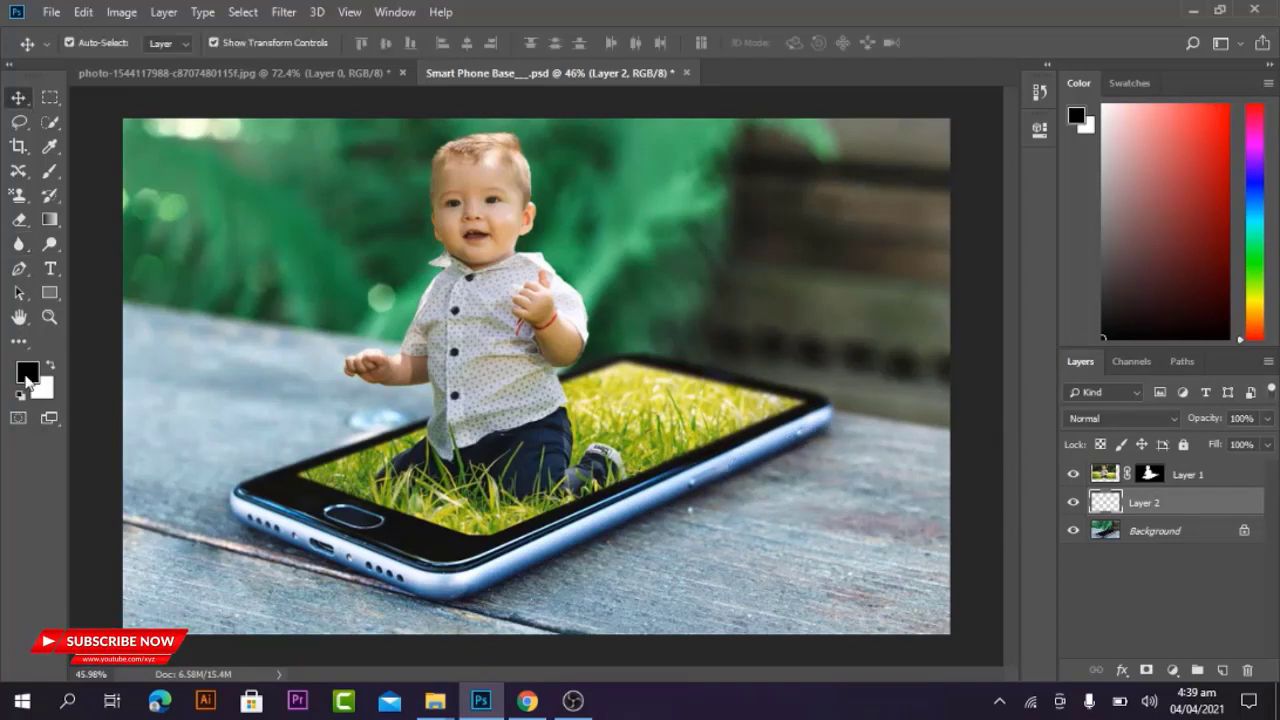
click(27, 374)
click(1200, 302)
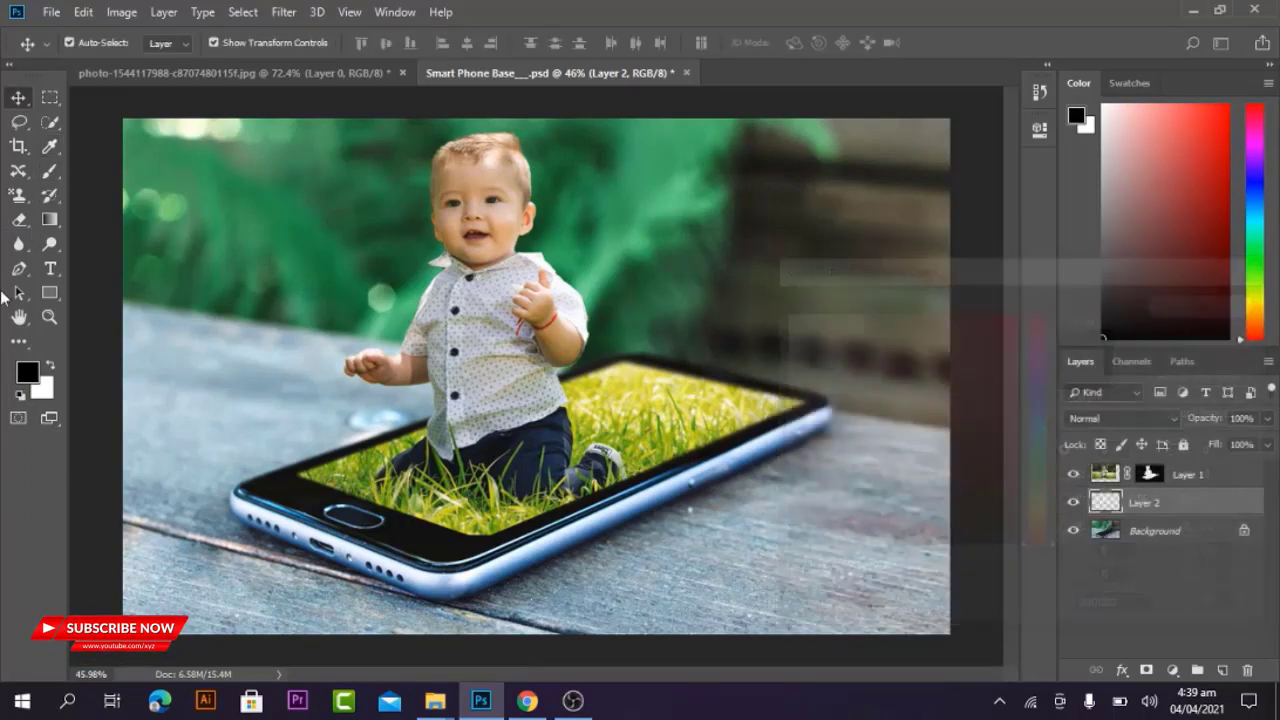
click(50, 170)
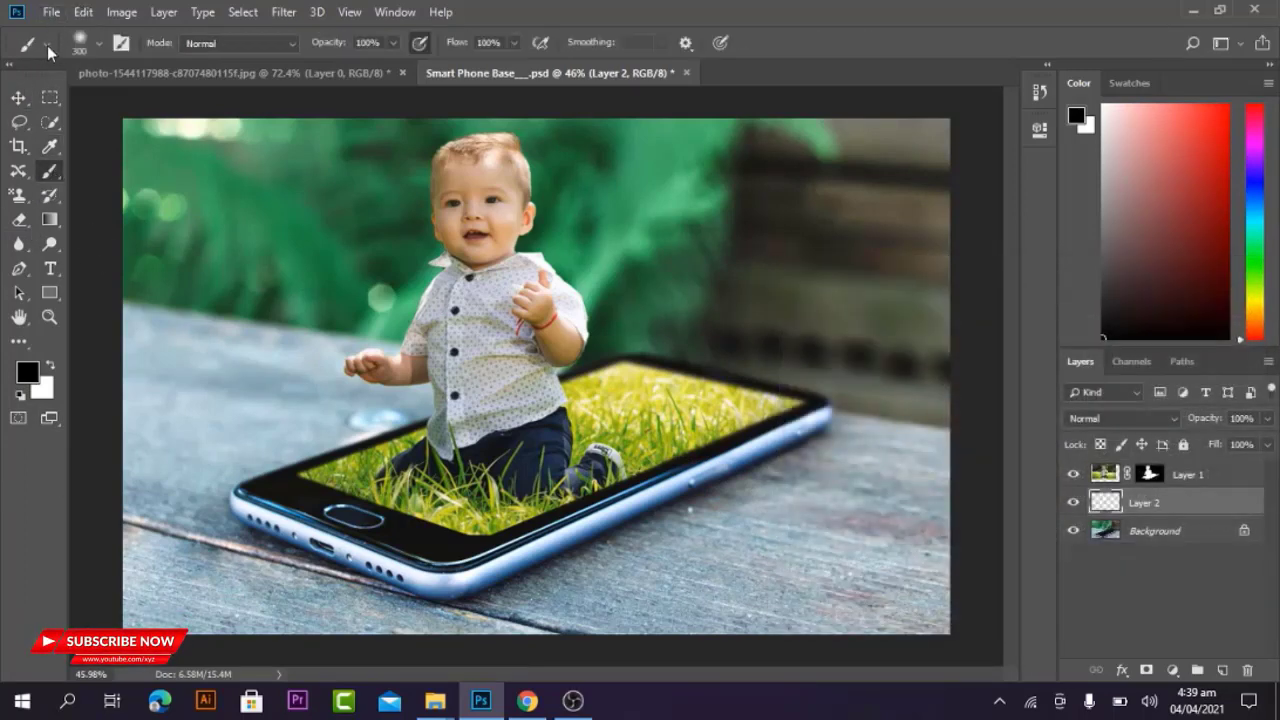
- Paint a black shadow beside the phone's lower-right edge with the Soft Round brush
click(47, 45)
click(94, 46)
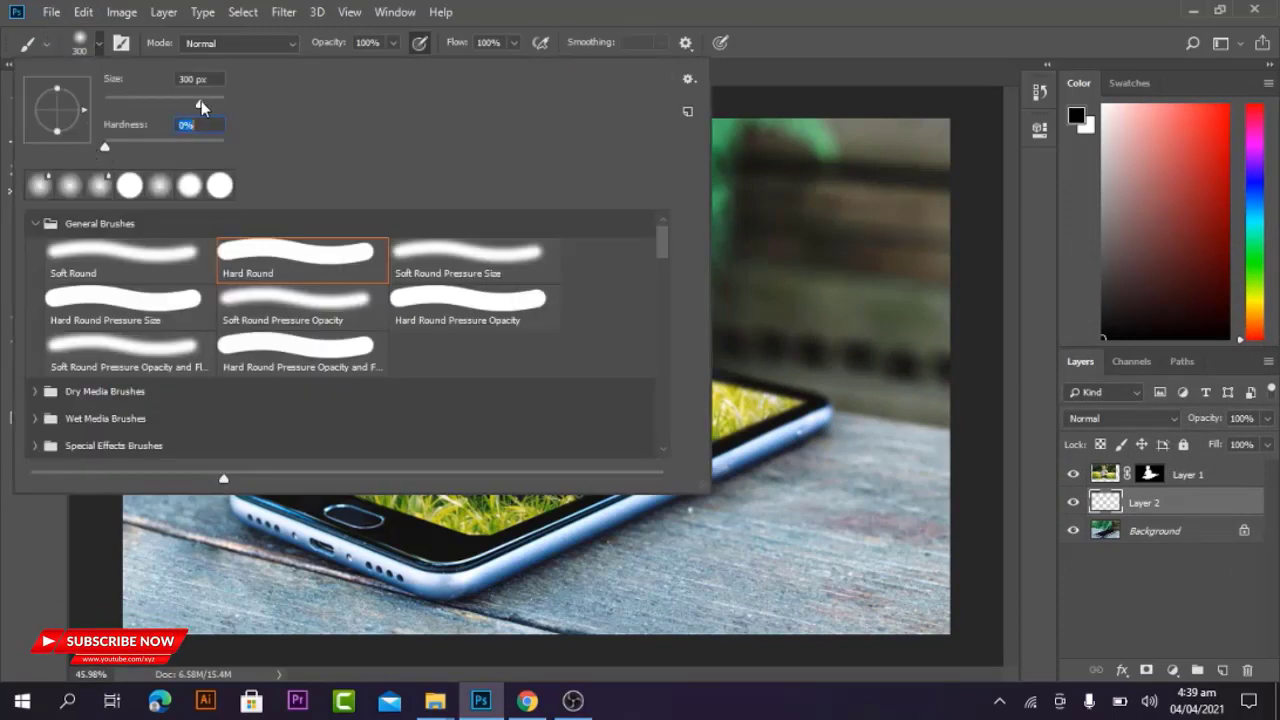
click(136, 259)
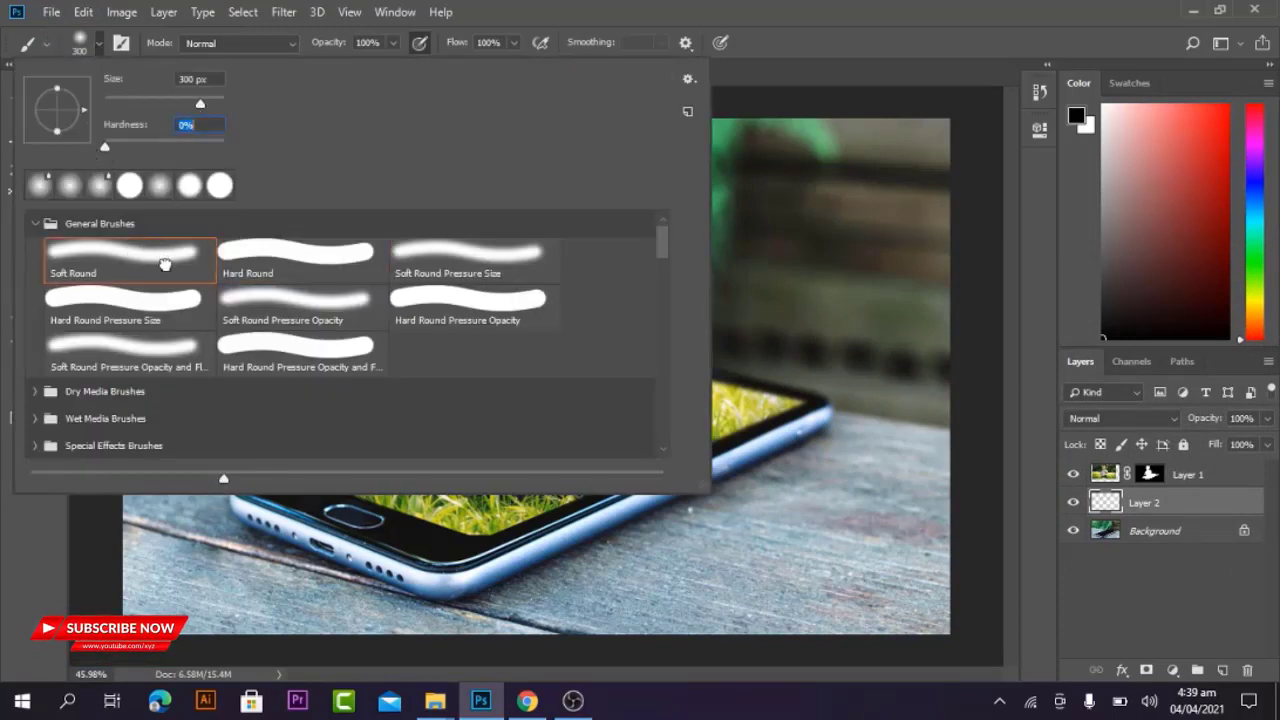
key(Return)
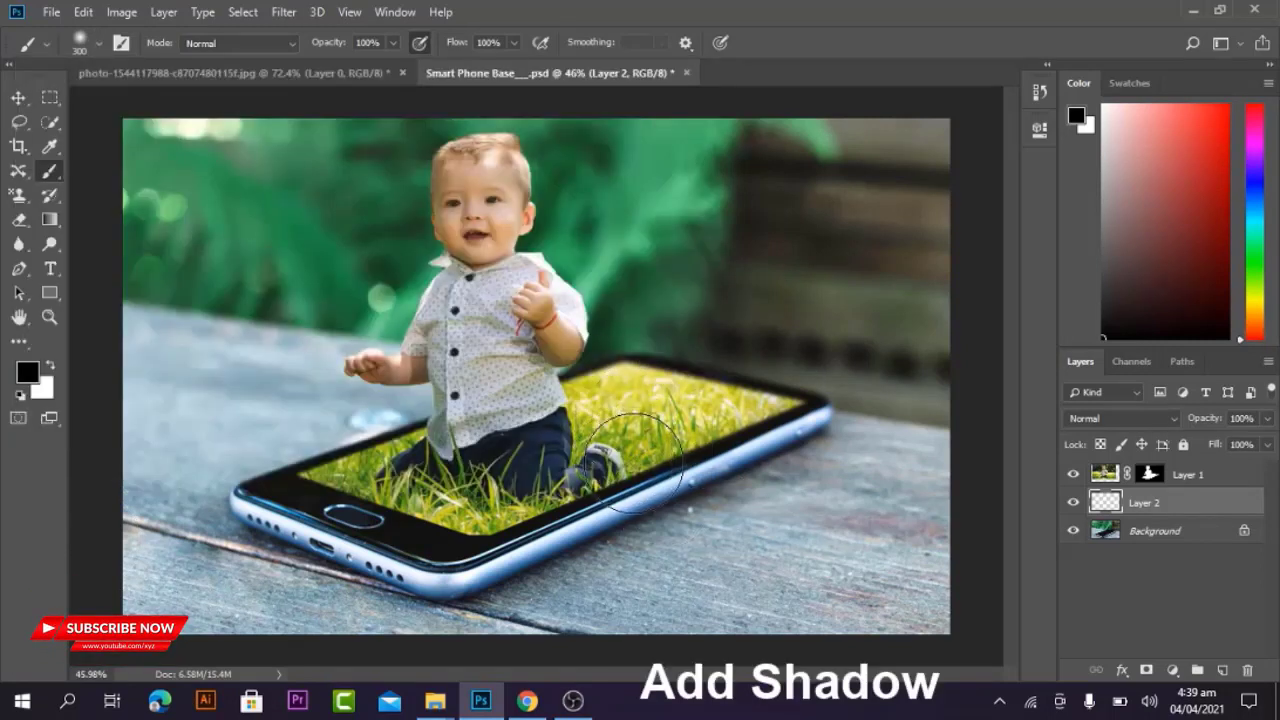
mouse_move(605, 498)
mouse_down()
mouse_move(857, 451)
mouse_move(700, 471)
mouse_move(866, 457)
mouse_move(892, 487)
mouse_move(700, 508)
mouse_move(866, 491)
mouse_move(752, 496)
mouse_move(920, 503)
mouse_up()
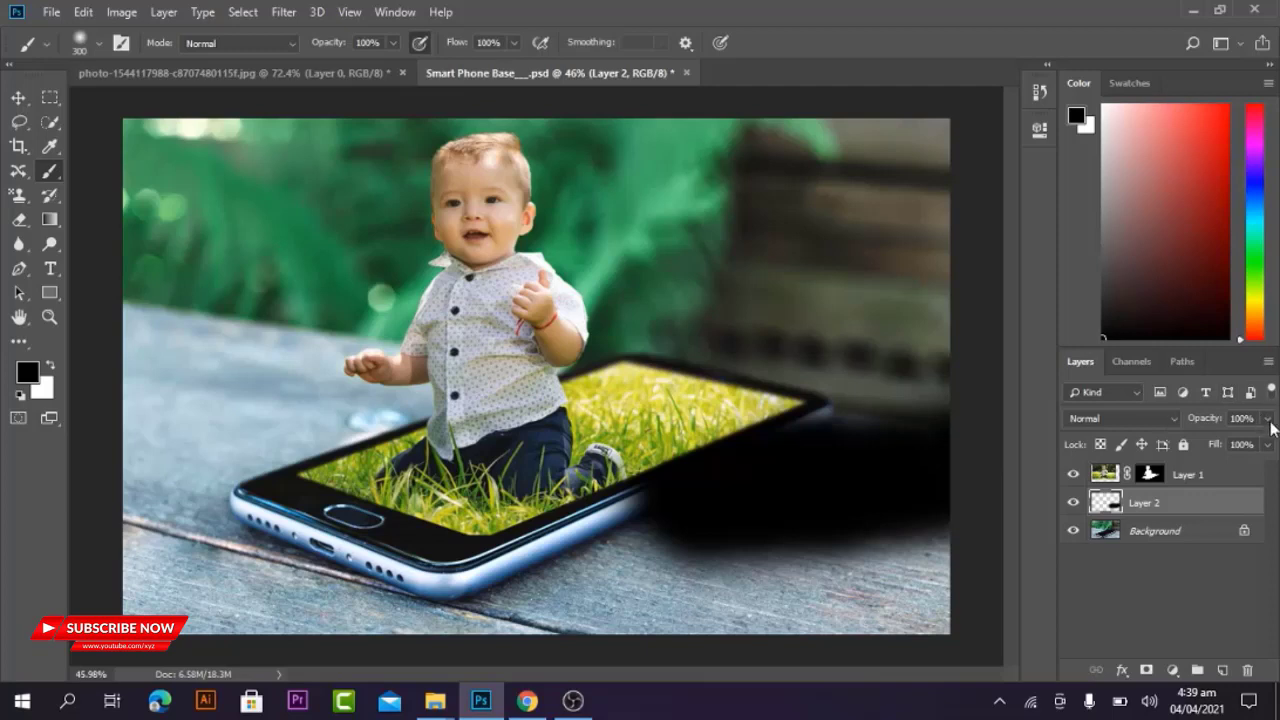
- Lower the shadow layer's opacity to about 33%
click(1267, 418)
click(1230, 445)
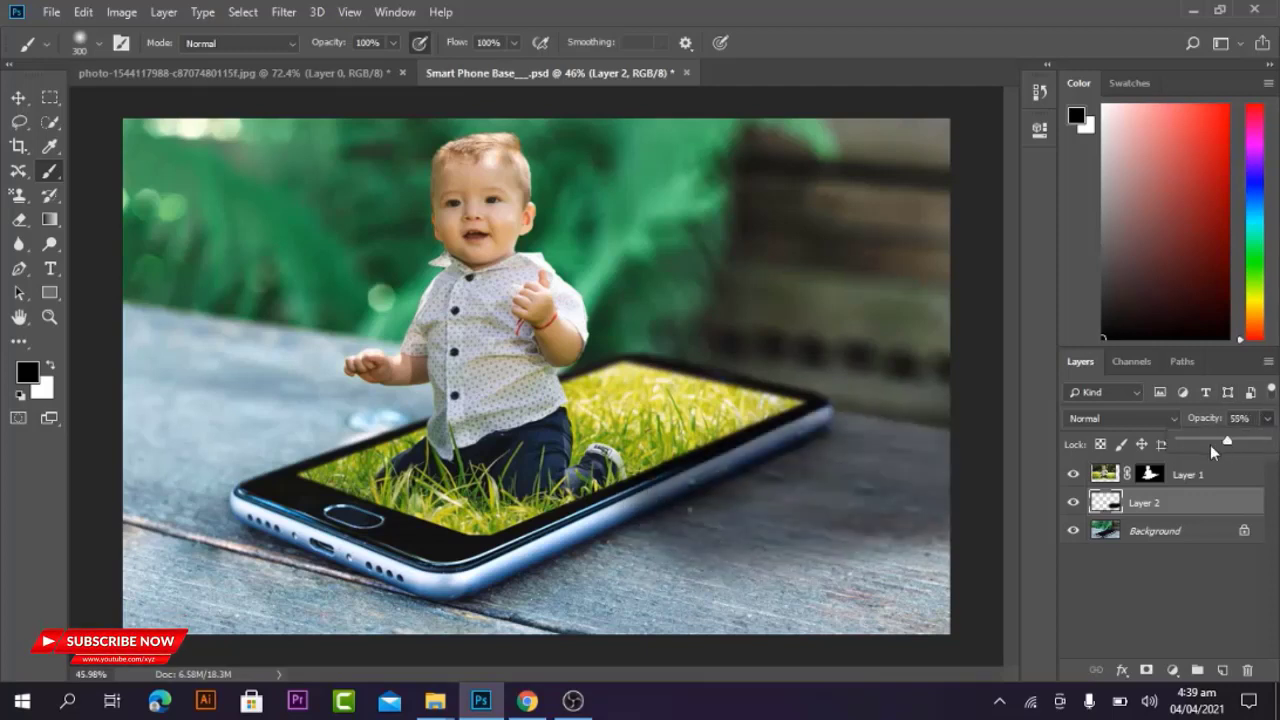
drag(1220, 444, 1214, 440)
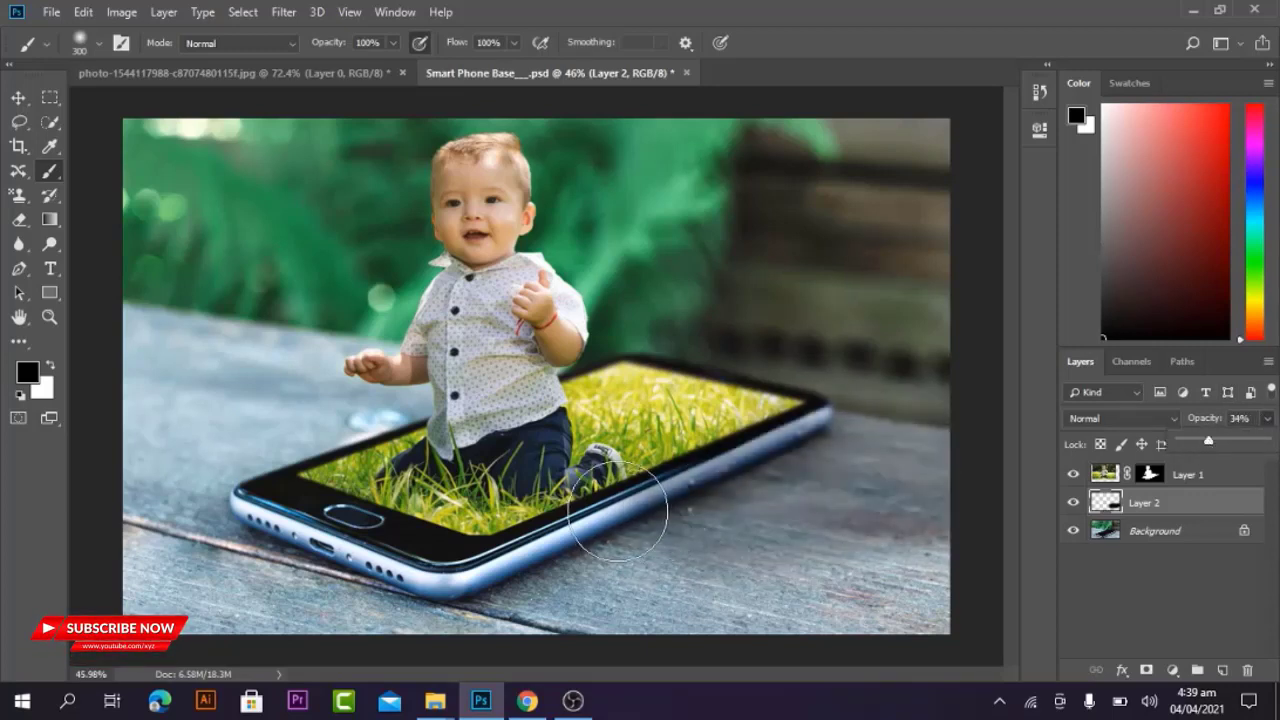
click(635, 505)
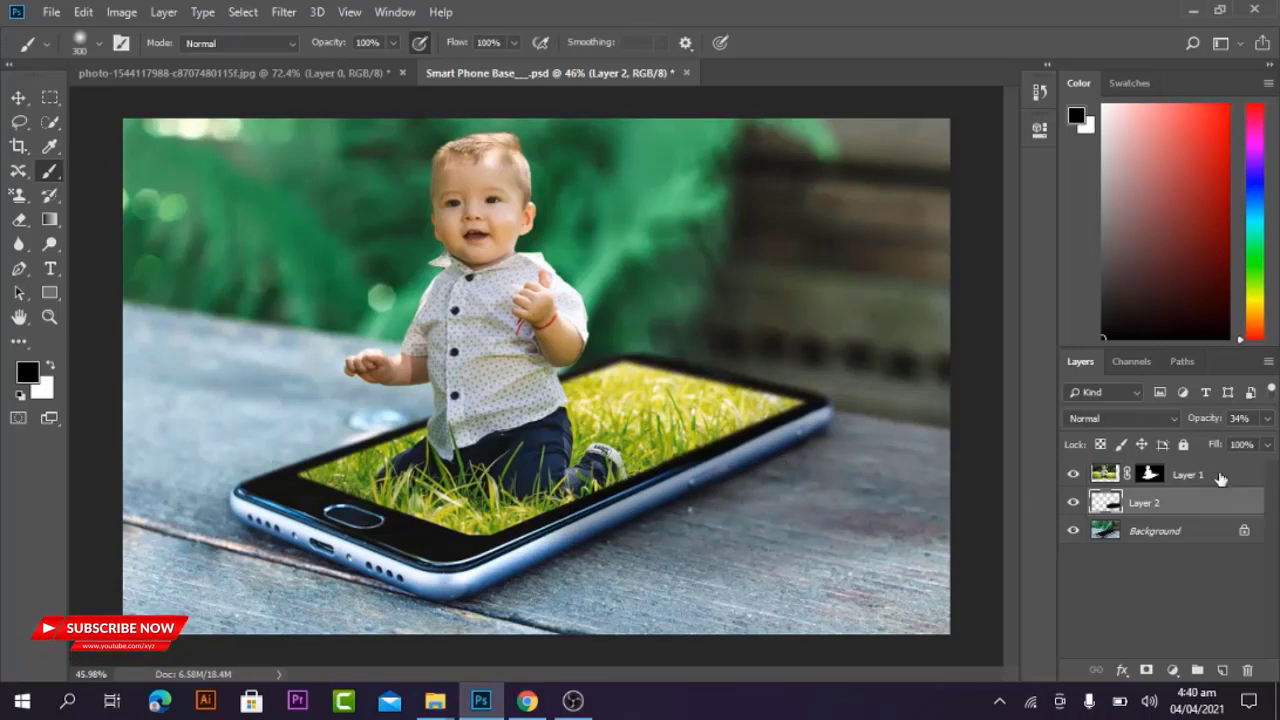
drag(1208, 444, 1200, 442)
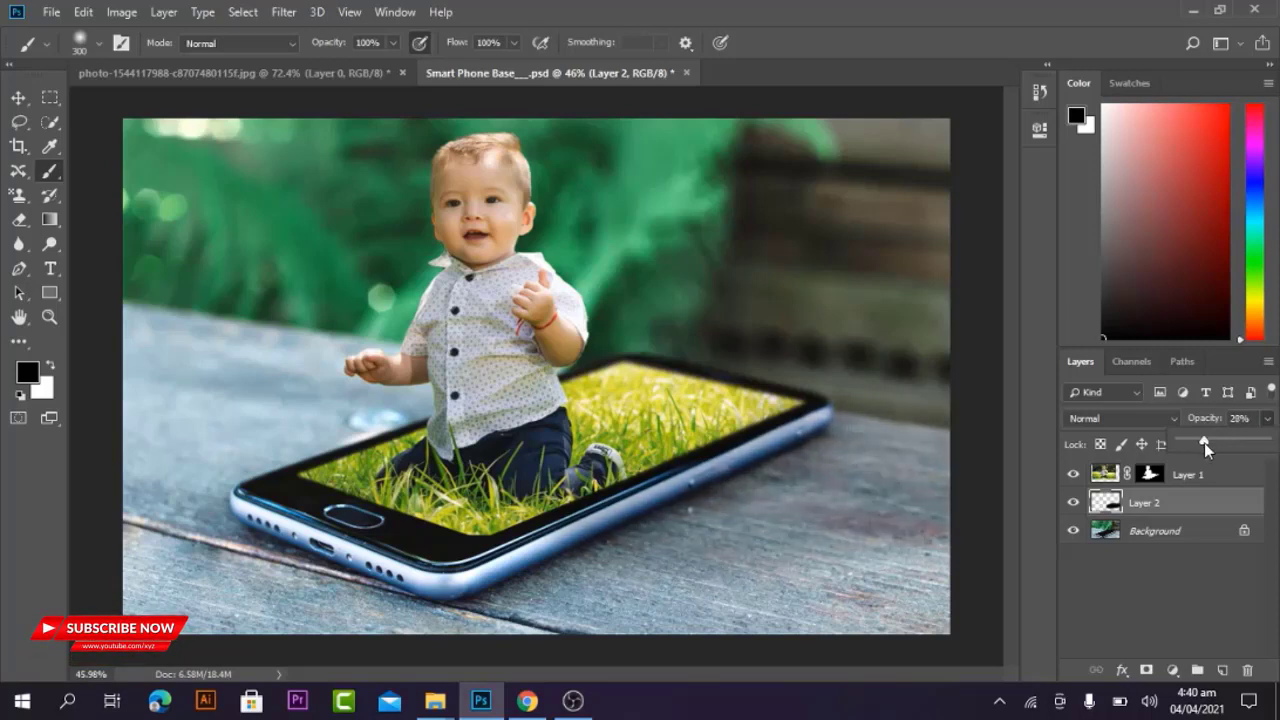
drag(1204, 443, 1206, 443)
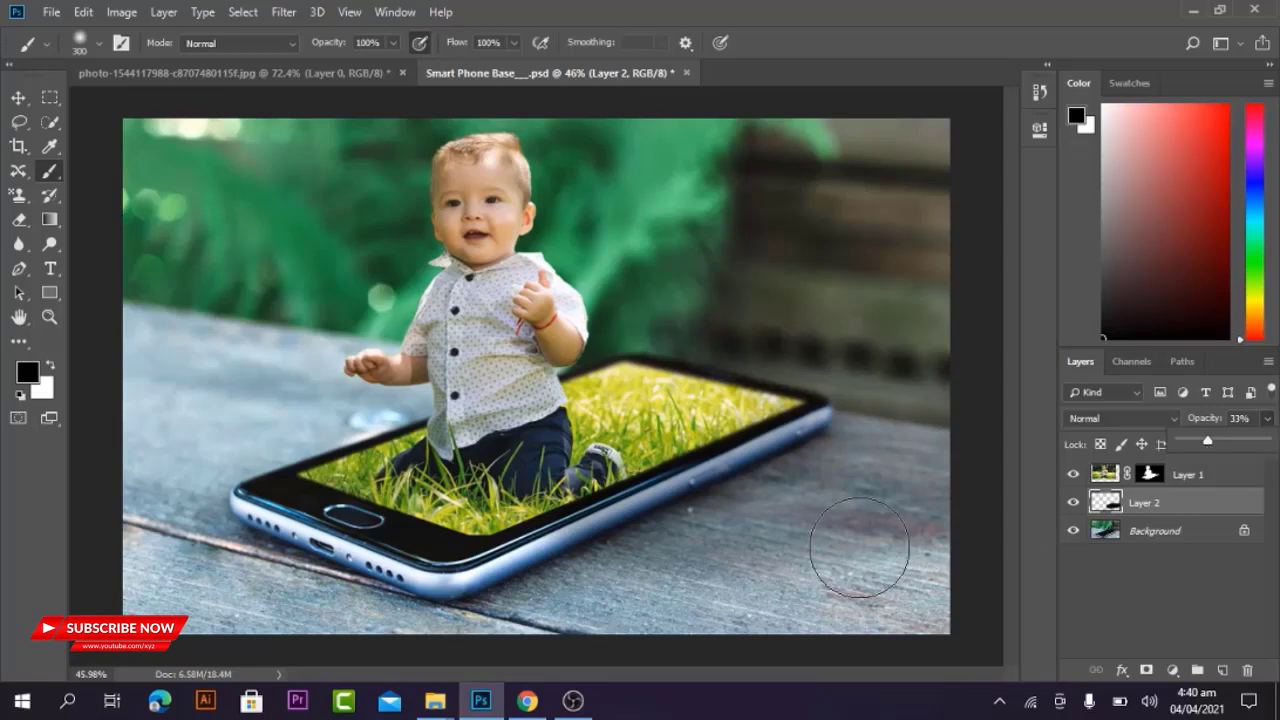
- Zoom out to view the whole image and reselect Layer 2
click(18, 97)
click(49, 317)
alt+click(594, 331)
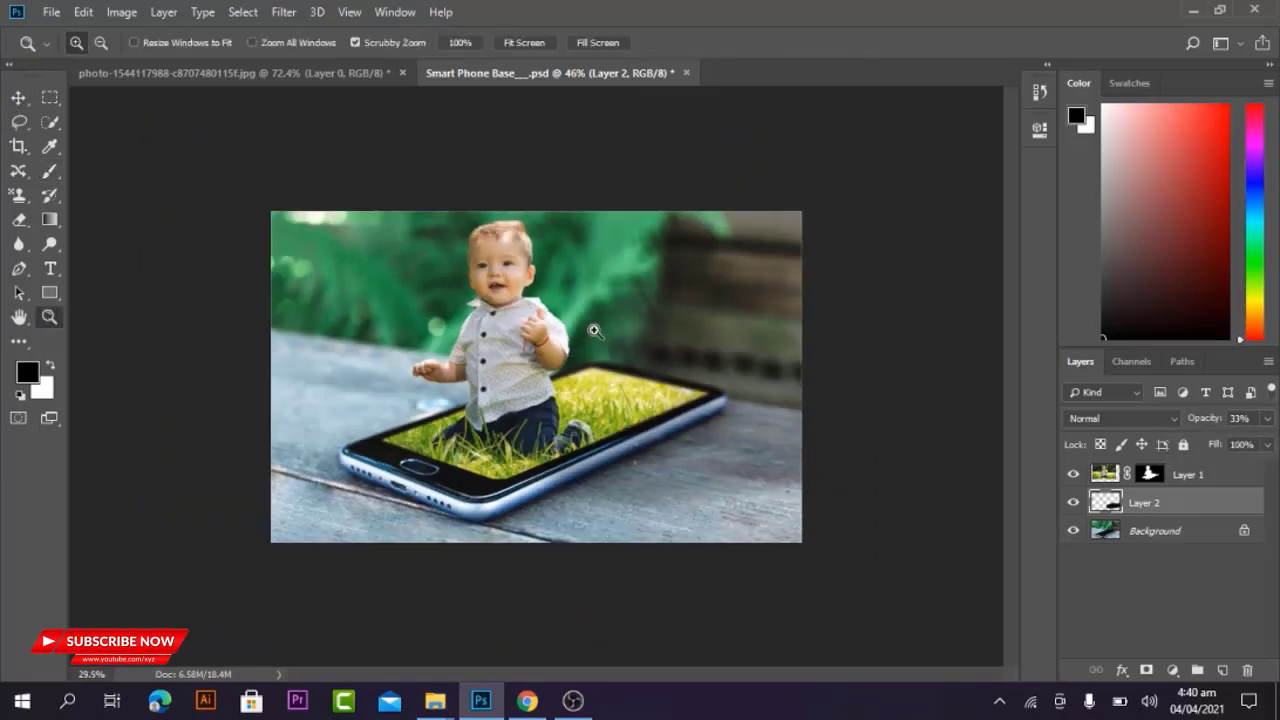
drag(565, 457, 589, 470)
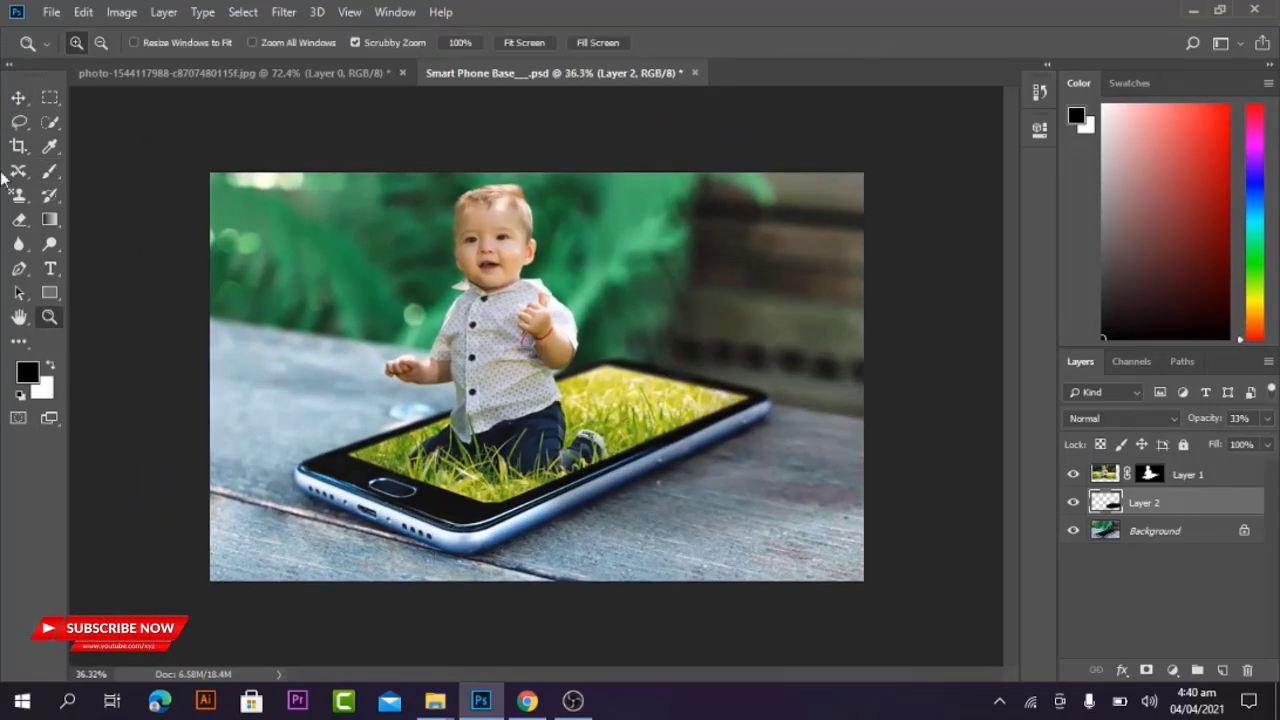
click(18, 97)
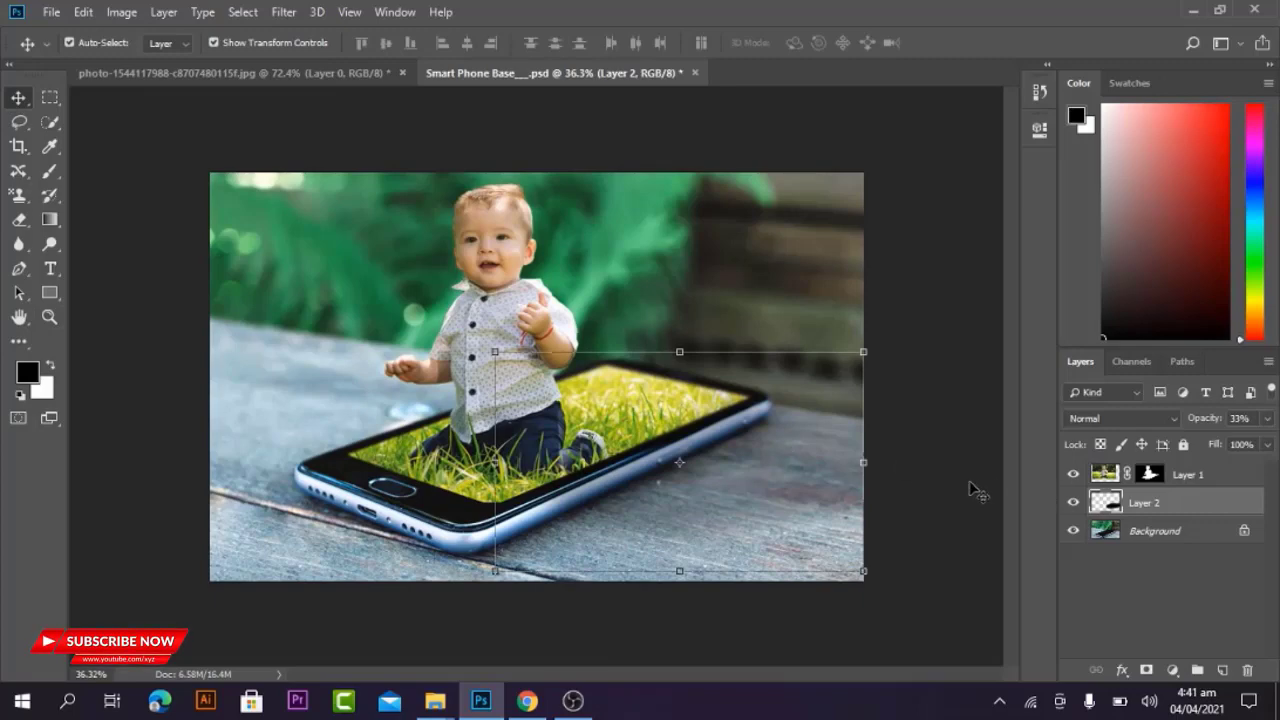
ctrl+click(1105, 503)
ctrl+click(1108, 505)
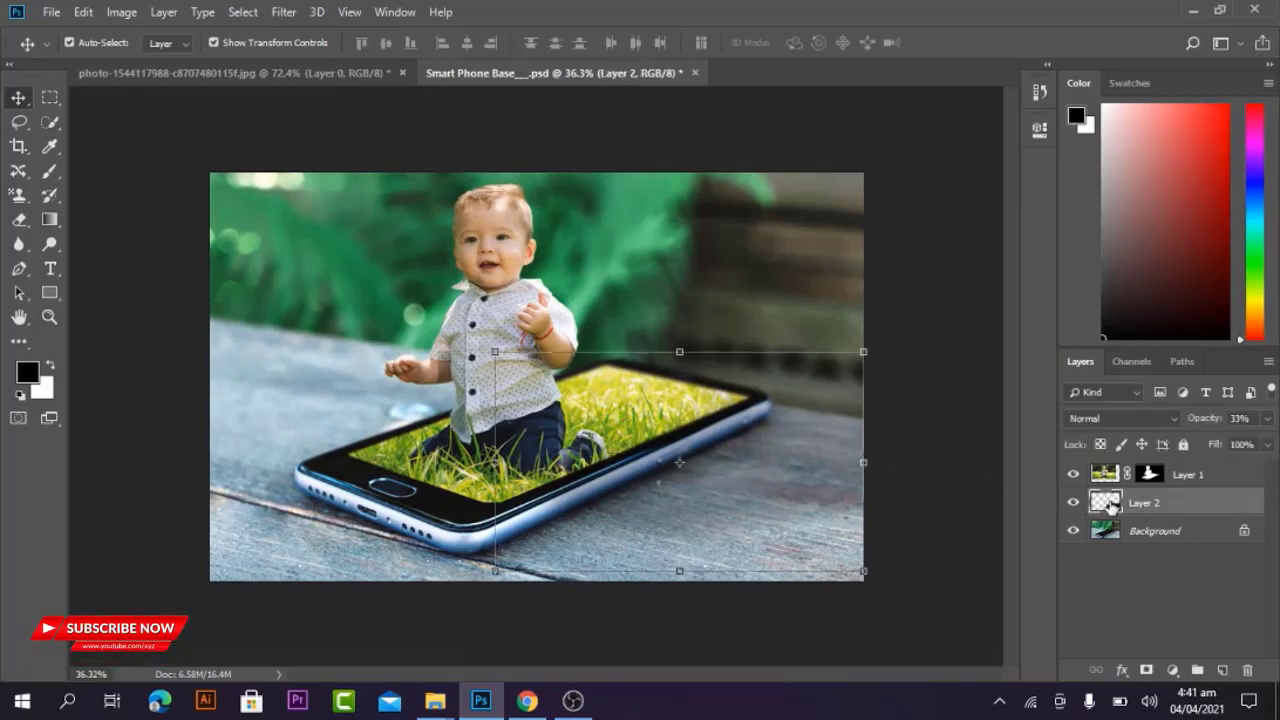
- Apply a 2.0-pixel Gaussian Blur to the shadow on Layer 2
click(283, 12)
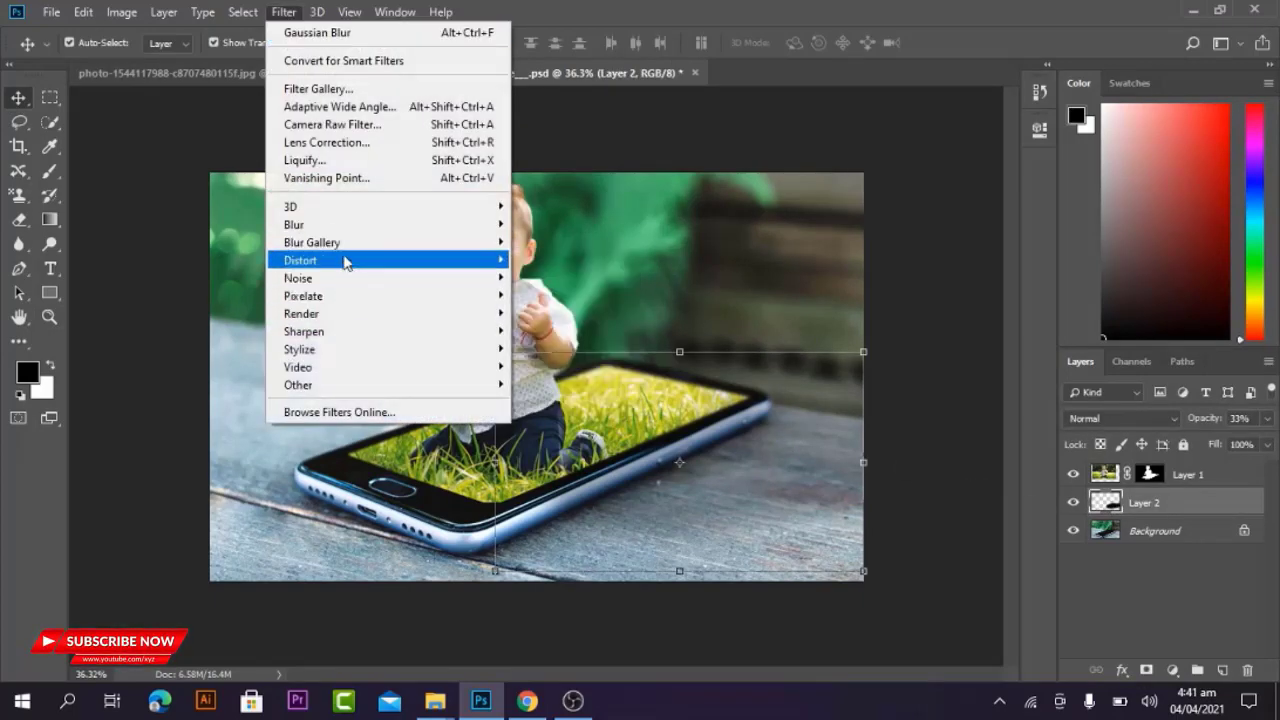
mouse_move(294, 224)
click(582, 298)
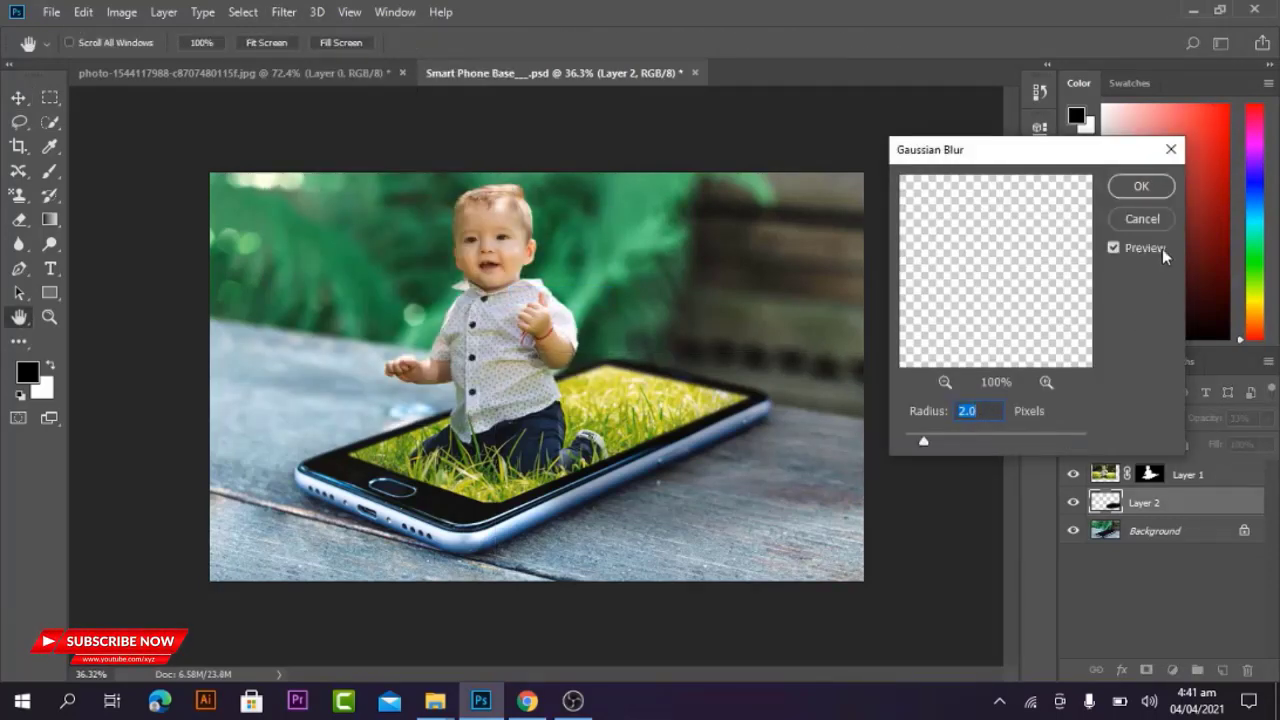
click(1143, 188)
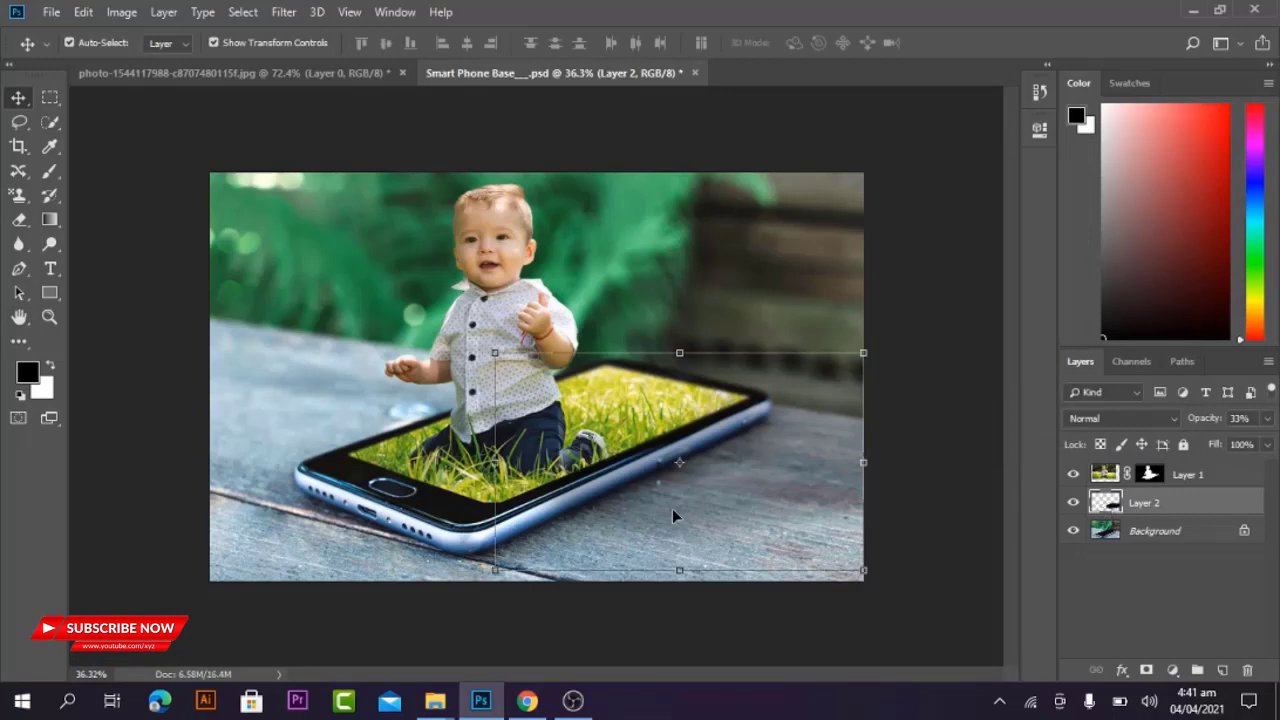
click(50, 220)
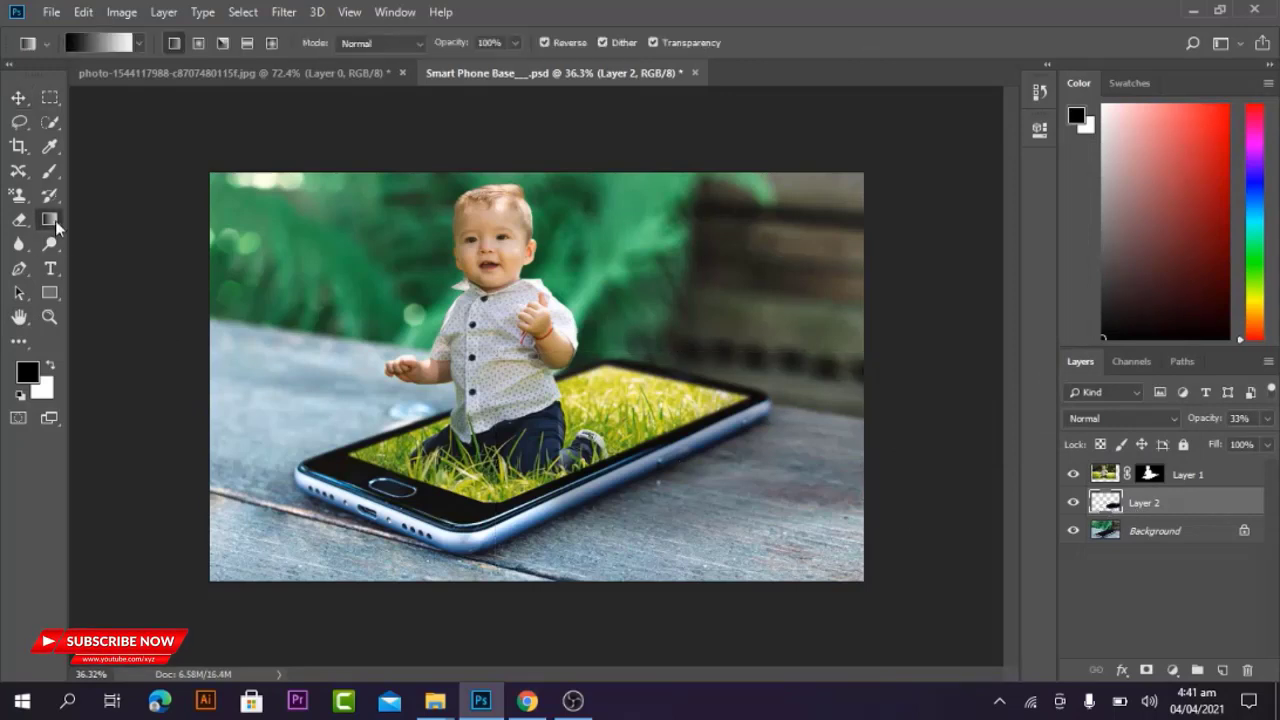
- Drag a black gradient preset across Layer 2 from beside the phone
click(137, 44)
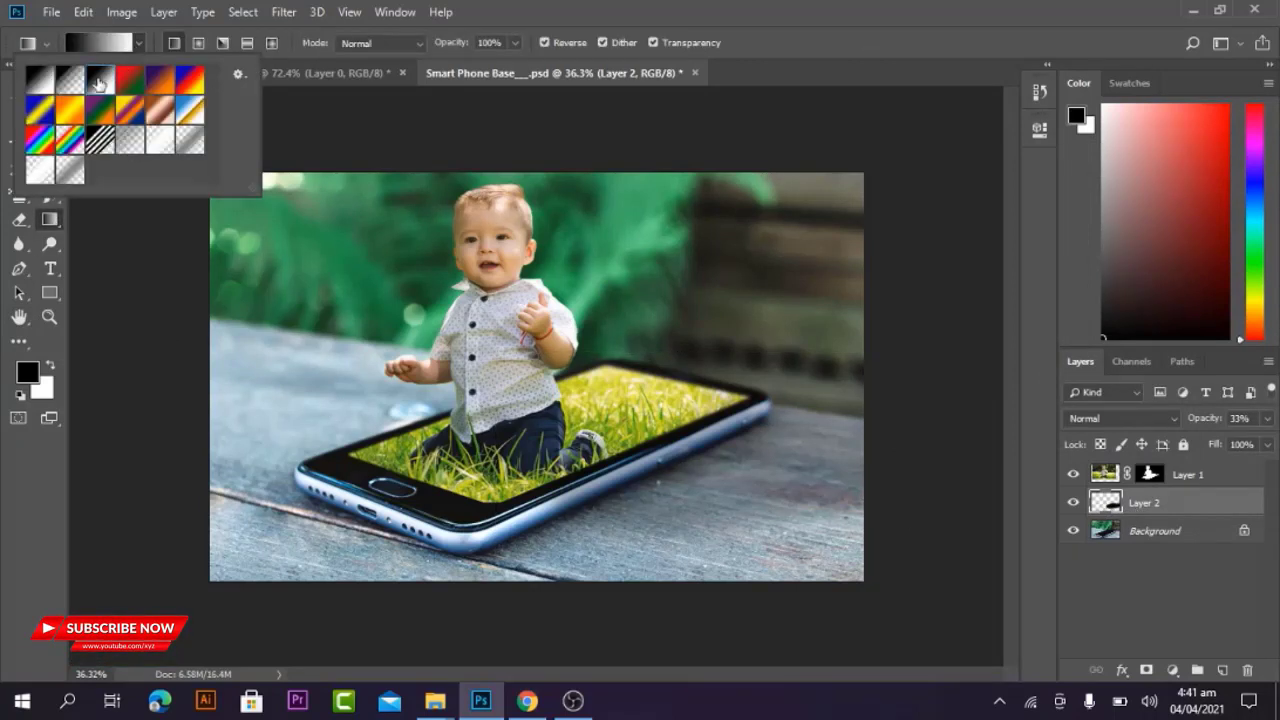
double_click(98, 83)
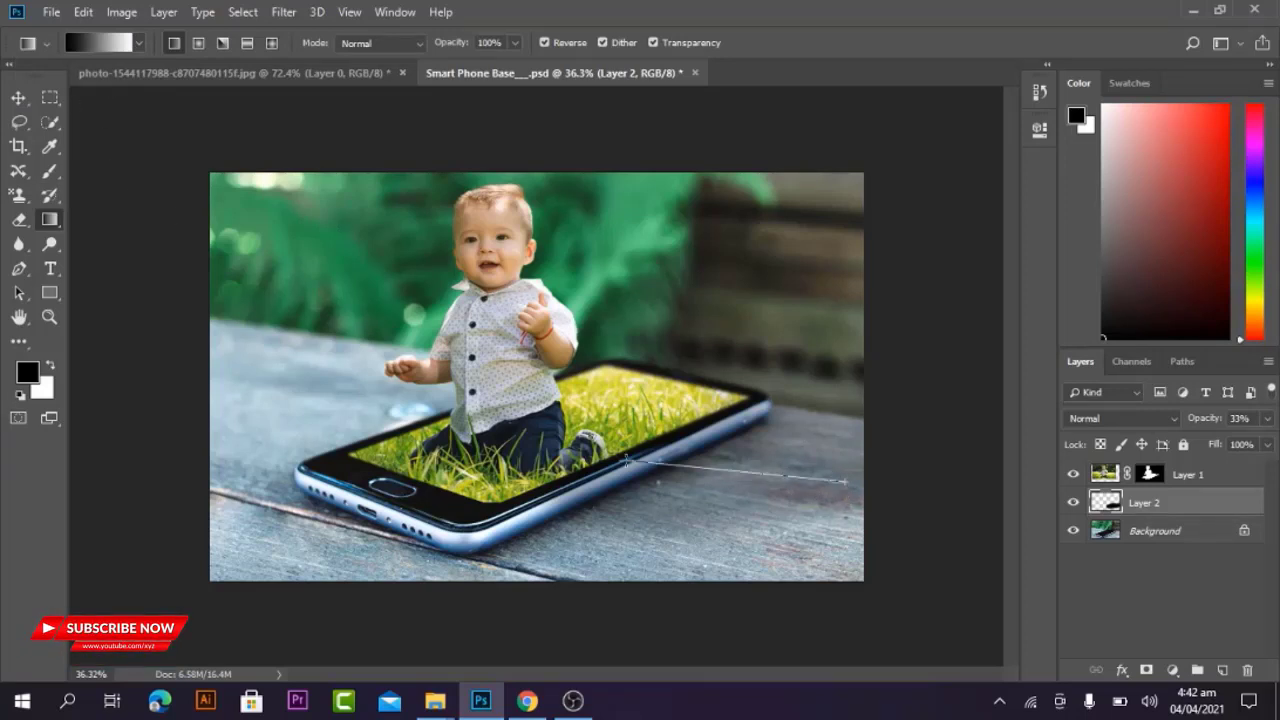
drag(845, 482, 620, 460)
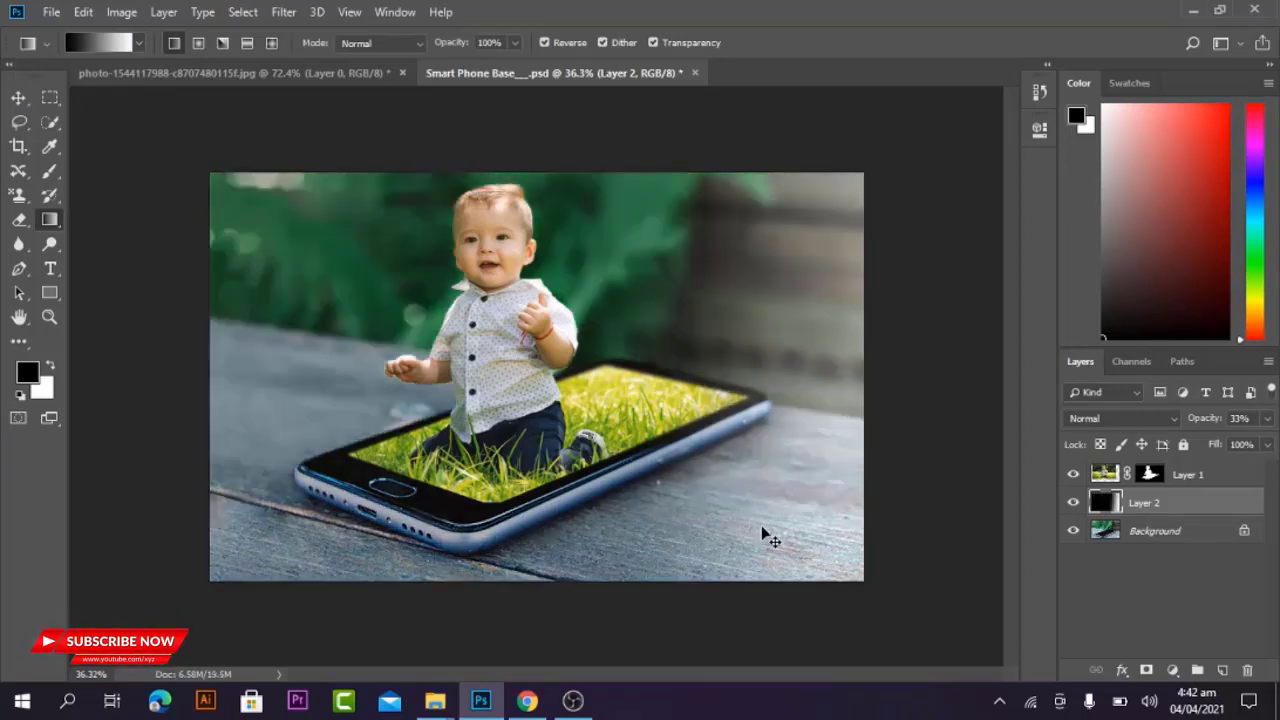